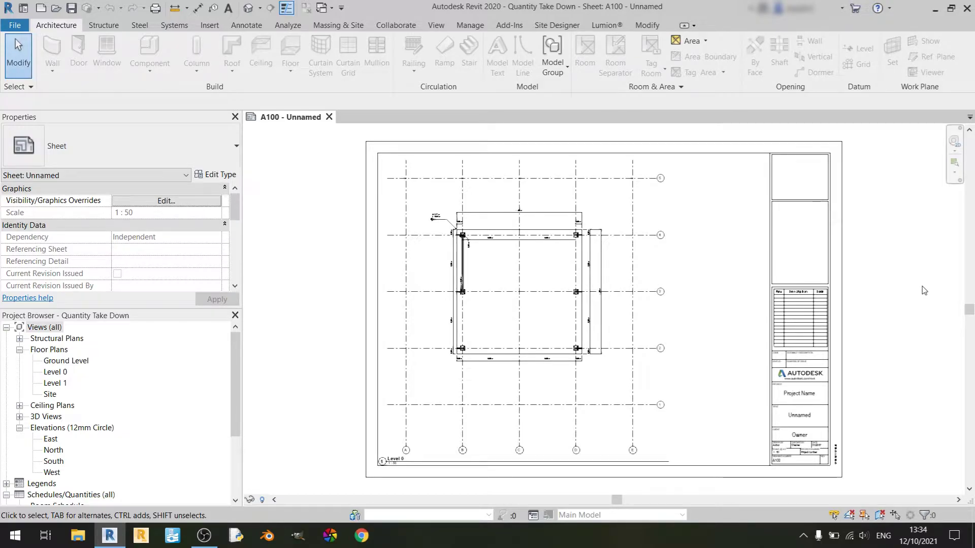
# Step: Start a new Structural Columns schedule of building components, keeping the name Structural Column Schedule and the New Construction phase
pyautogui.click(430, 31)
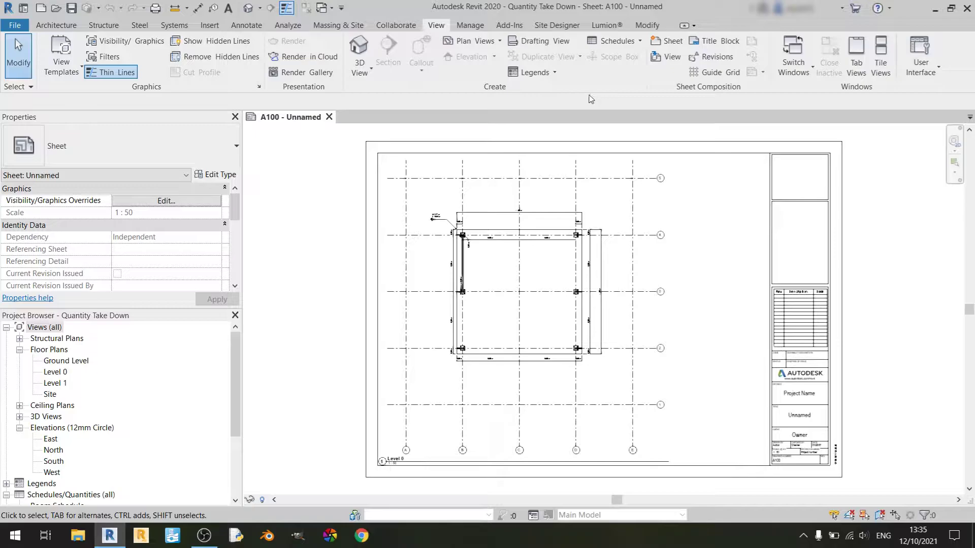
pyautogui.click(623, 45)
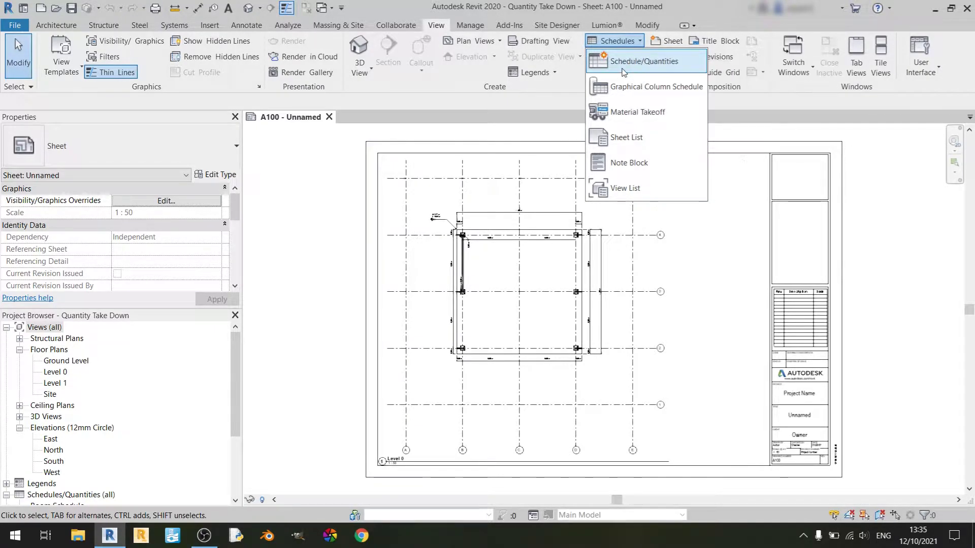
pyautogui.click(624, 71)
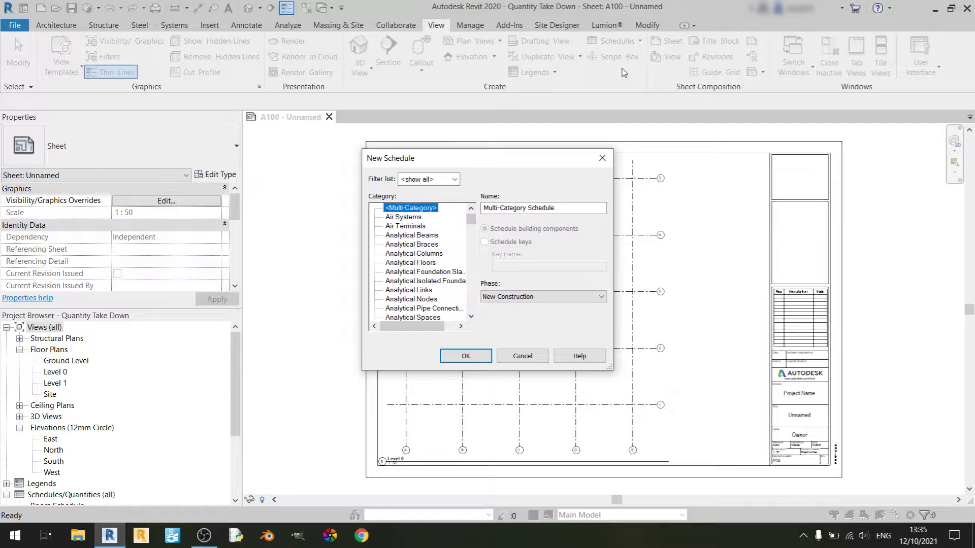
pyautogui.click(517, 205)
pyautogui.moveTo(469, 220); pyautogui.dragTo(458, 288)
pyautogui.scroll(-3, 459, 288)
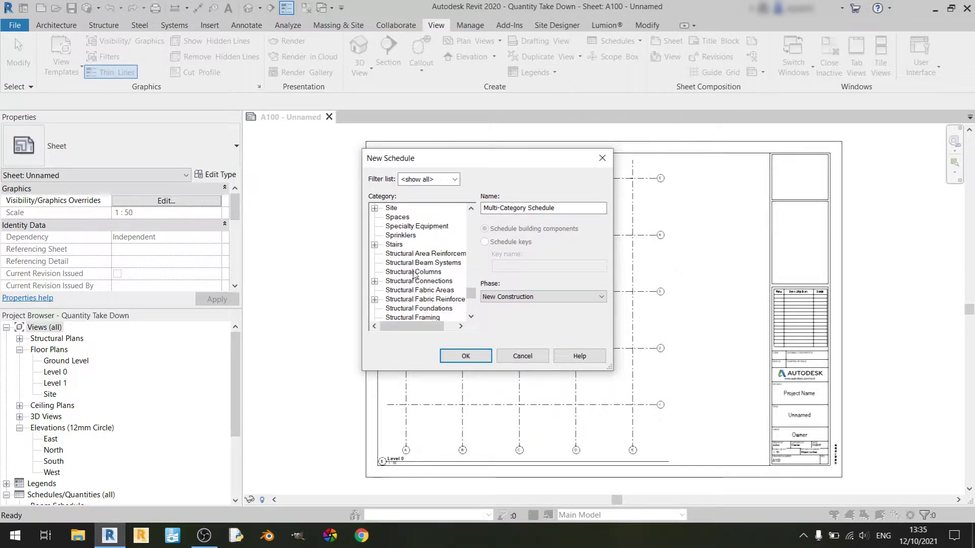
pyautogui.click(414, 272)
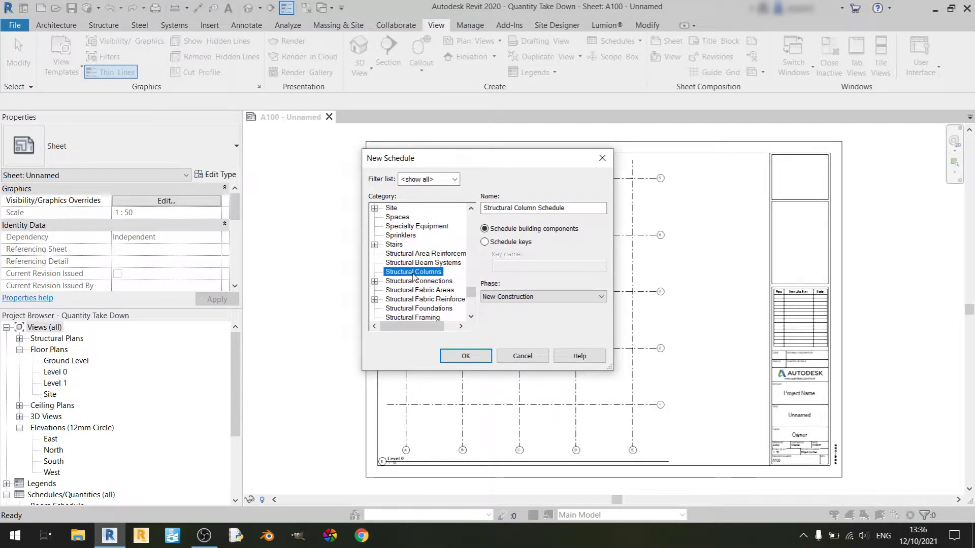
pyautogui.click(471, 361)
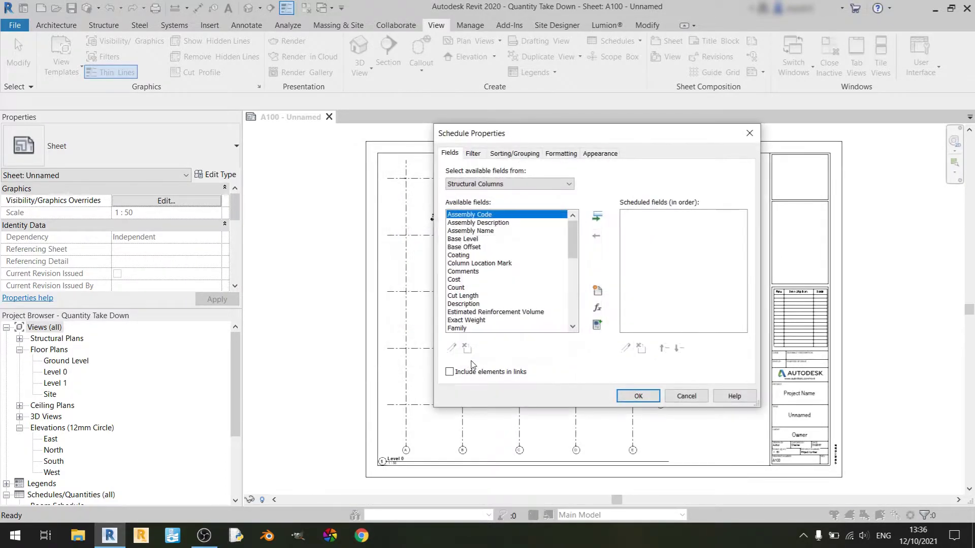
# Step: Add the Manufacturer and Family and Type fields to the column schedule's scheduled fields
pyautogui.moveTo(639, 136); pyautogui.dragTo(601, 134)
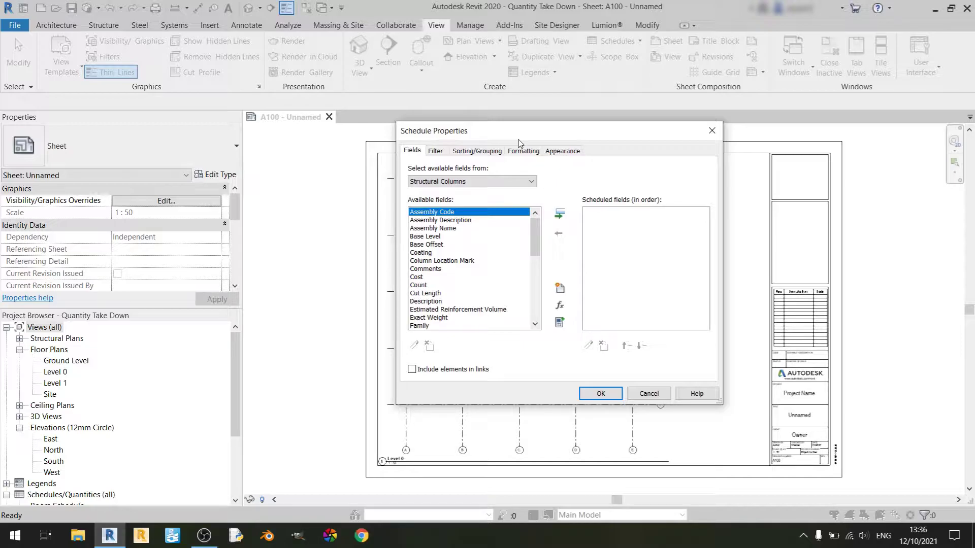
pyautogui.scroll(-4, 472, 285)
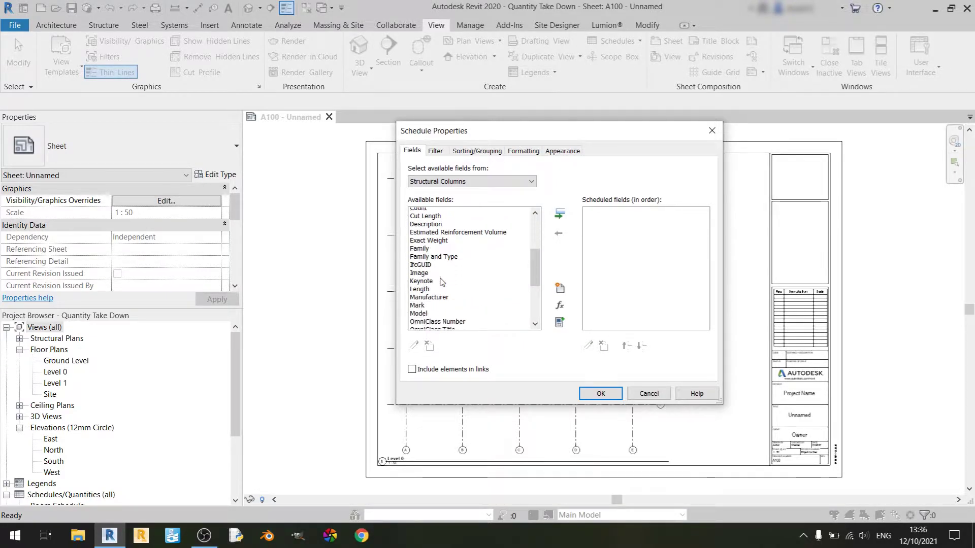
pyautogui.click(455, 277)
pyautogui.click(559, 214)
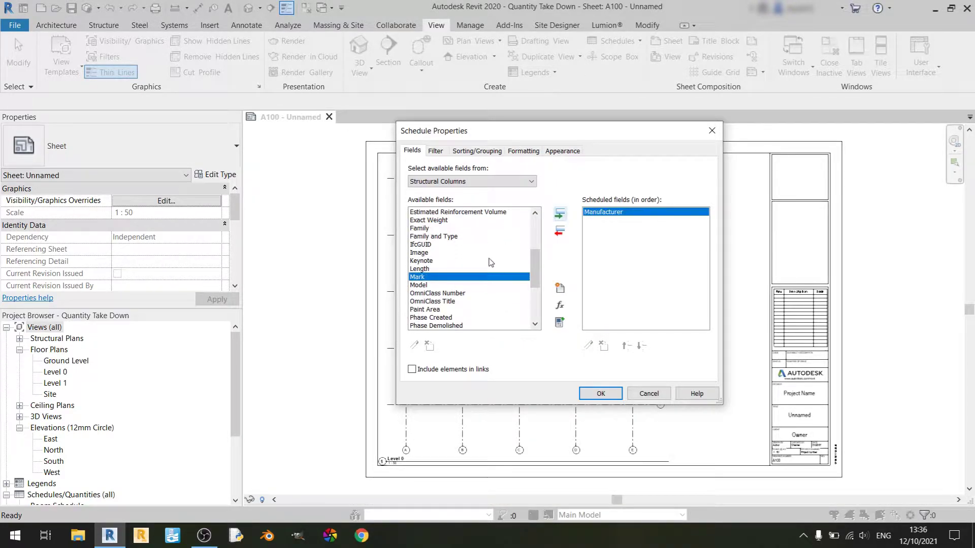
pyautogui.click(448, 237)
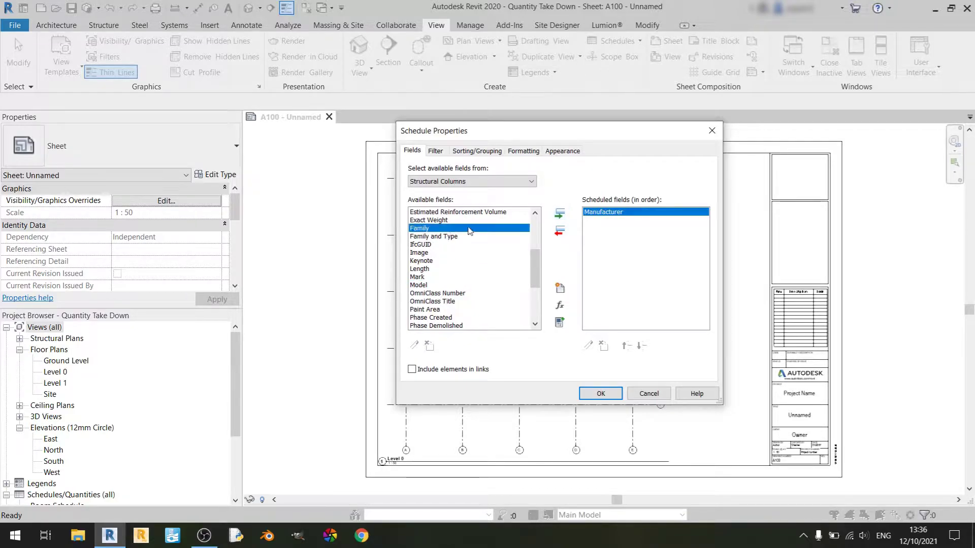
pyautogui.click(558, 214)
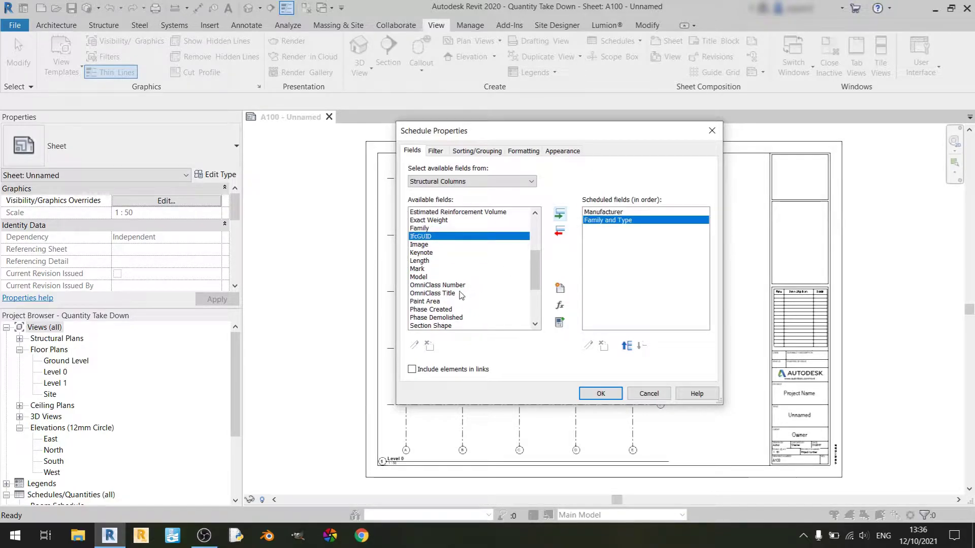
# Step: Add the Section Shape and Structural Material fields to the column schedule
pyautogui.scroll(-2, 460, 295)
pyautogui.scroll(-2, 460, 294)
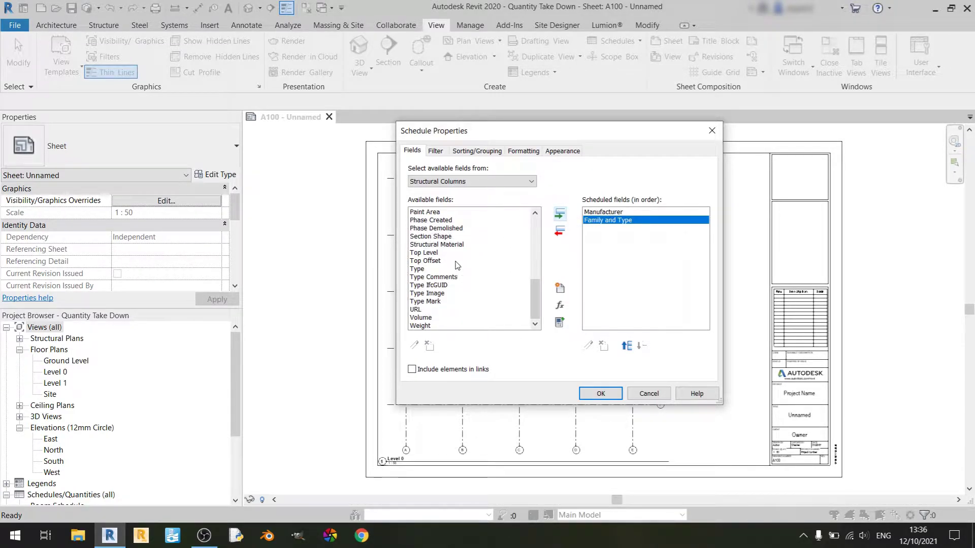
pyautogui.click(449, 237)
pyautogui.click(559, 215)
pyautogui.click(559, 215)
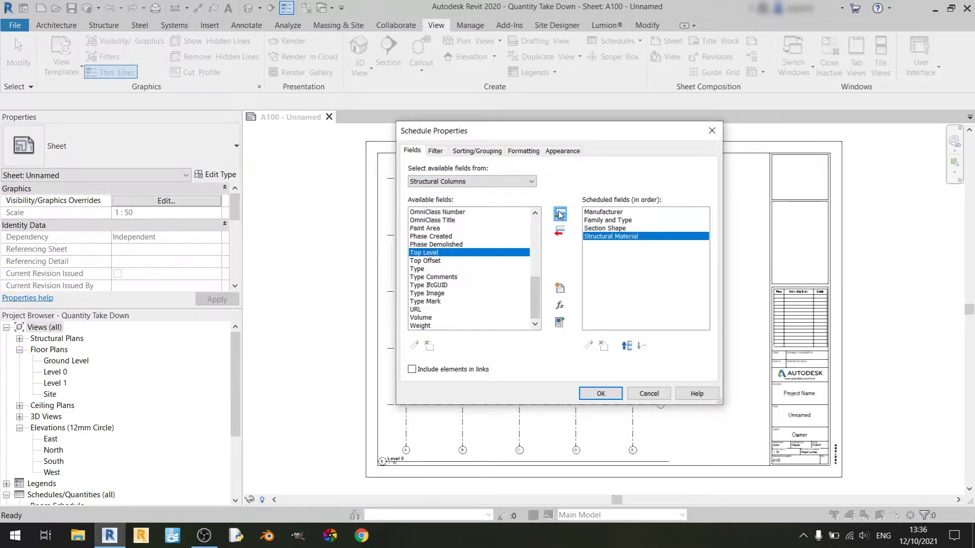
# Step: Add the Coating and Cost fields to the column schedule, following Structural Material
pyautogui.scroll(5, 463, 256)
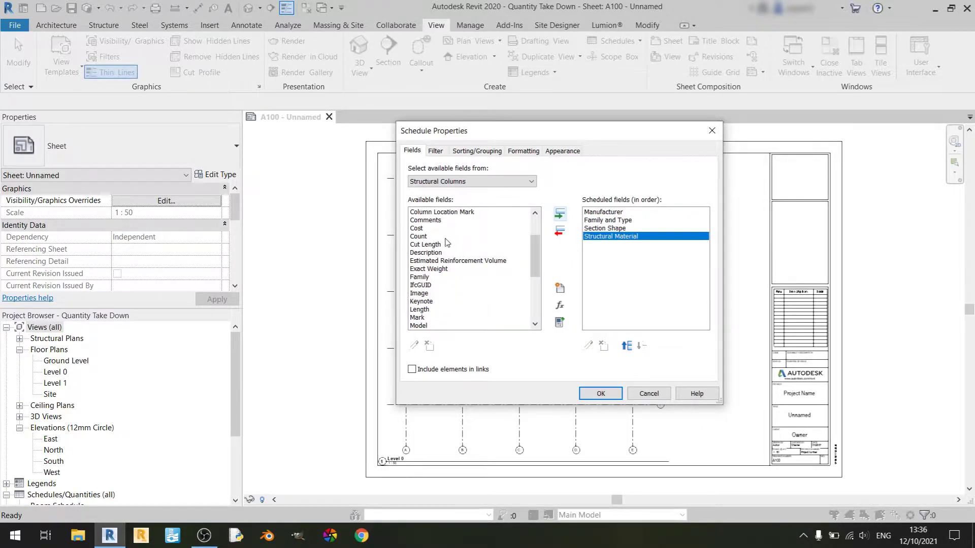
pyautogui.scroll(2, 447, 242)
pyautogui.click(464, 228)
pyautogui.click(559, 215)
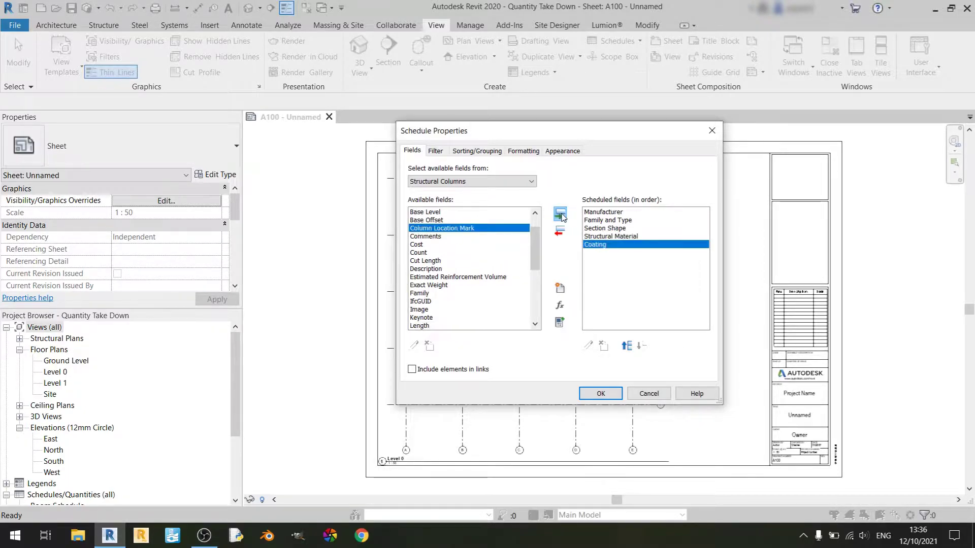
pyautogui.scroll(-6, 446, 238)
pyautogui.scroll(3, 445, 237)
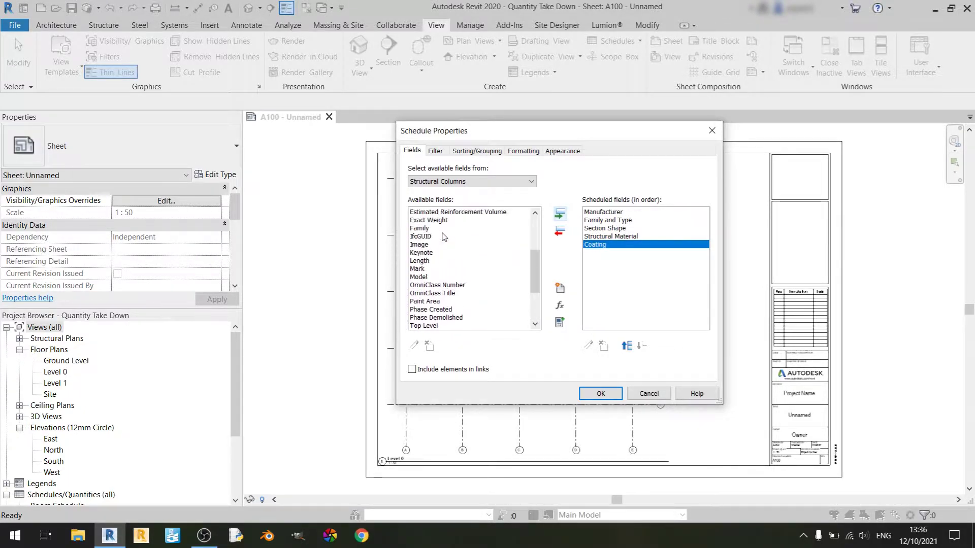
pyautogui.scroll(2, 444, 237)
pyautogui.click(432, 228)
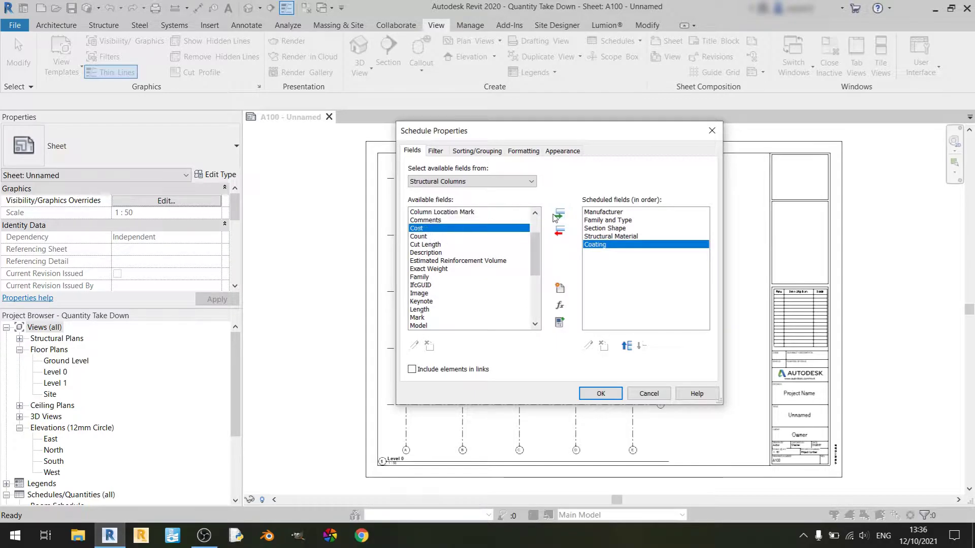
pyautogui.click(557, 216)
# Step: Add the Exact Weight and Length fields to the end of the column schedule's field list
pyautogui.scroll(-4, 471, 283)
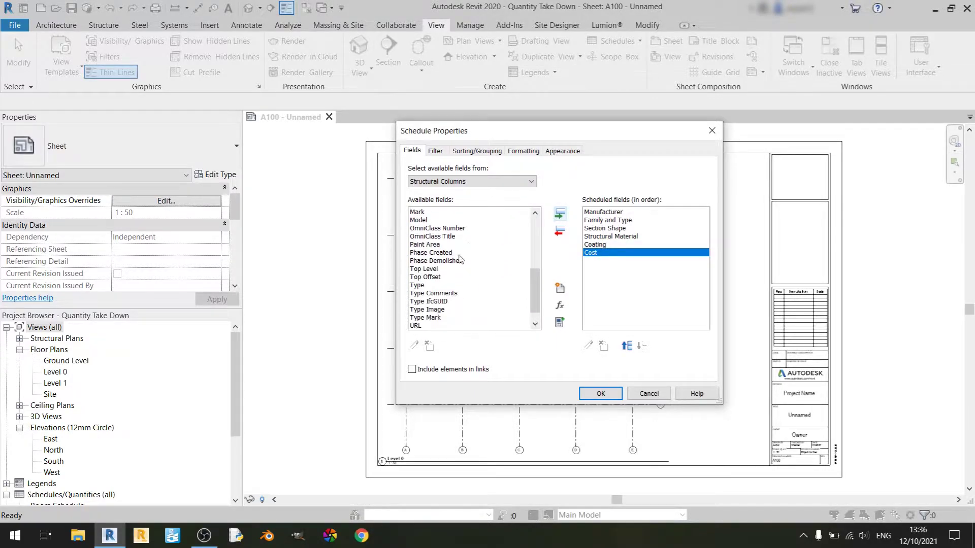
pyautogui.scroll(2, 457, 257)
pyautogui.click(439, 212)
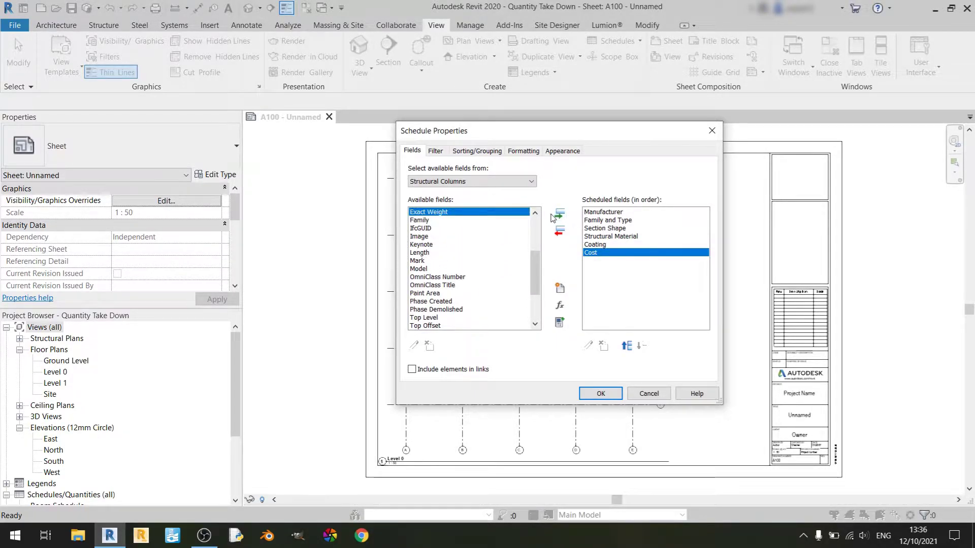
pyautogui.click(558, 216)
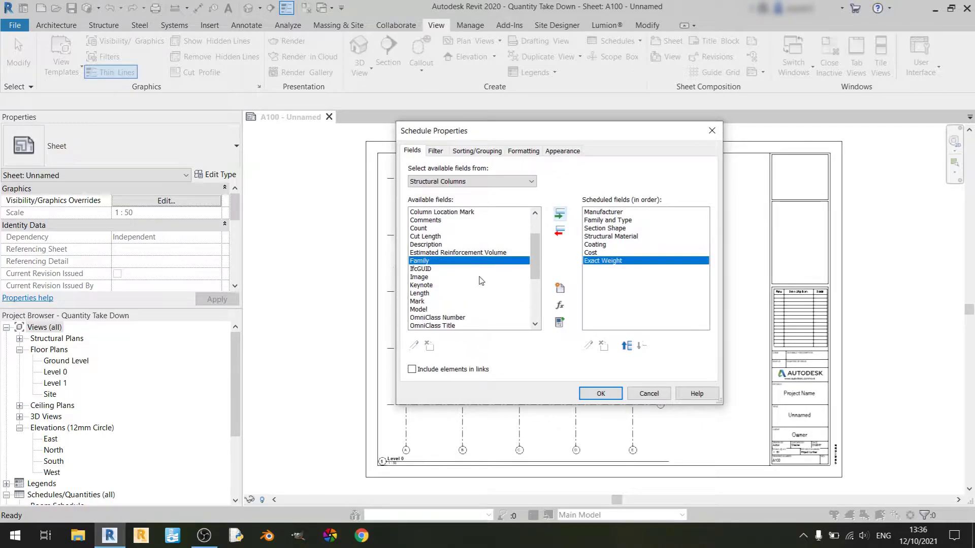
pyautogui.scroll(-3, 456, 264)
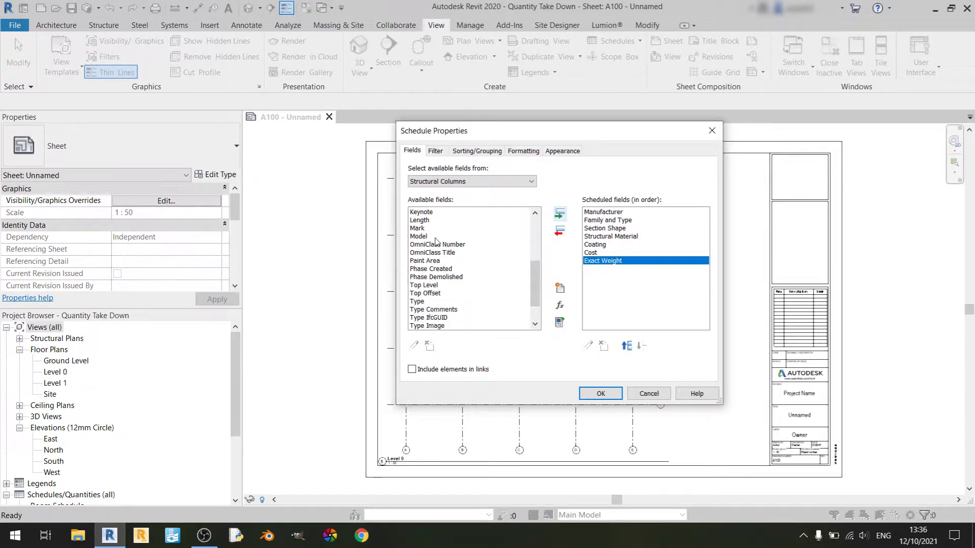
pyautogui.click(426, 220)
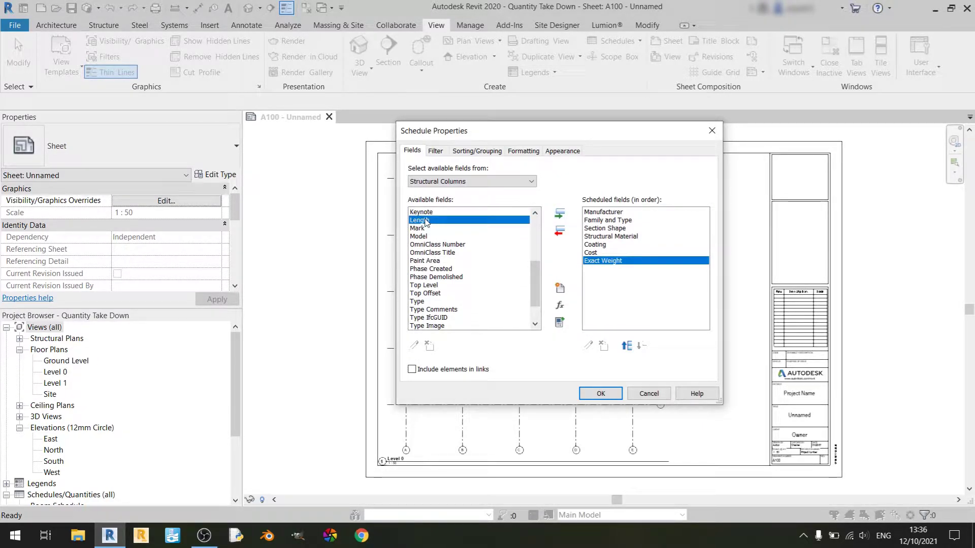
pyautogui.click(558, 215)
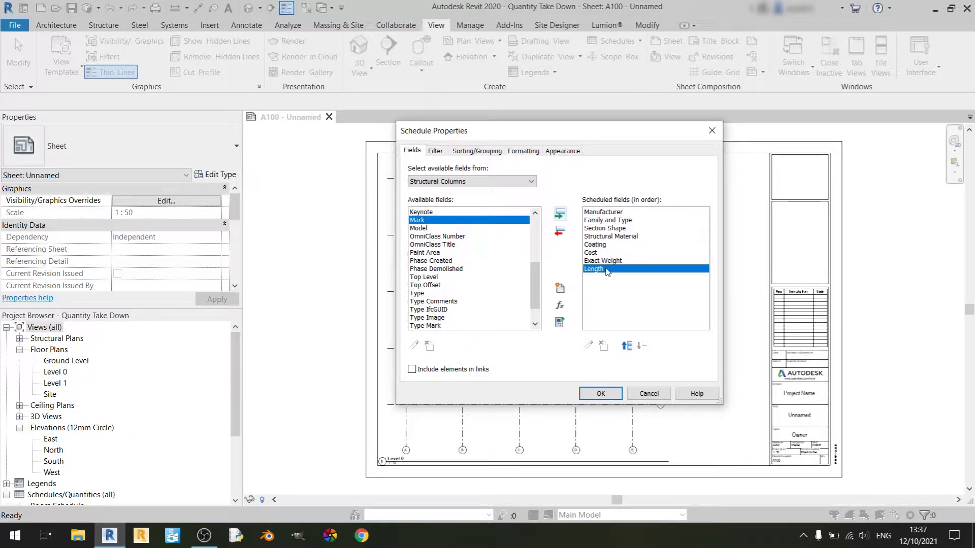
# Step: Reorder the Length field by moving it up to just above Coating and back down to below Cost
pyautogui.click(633, 348)
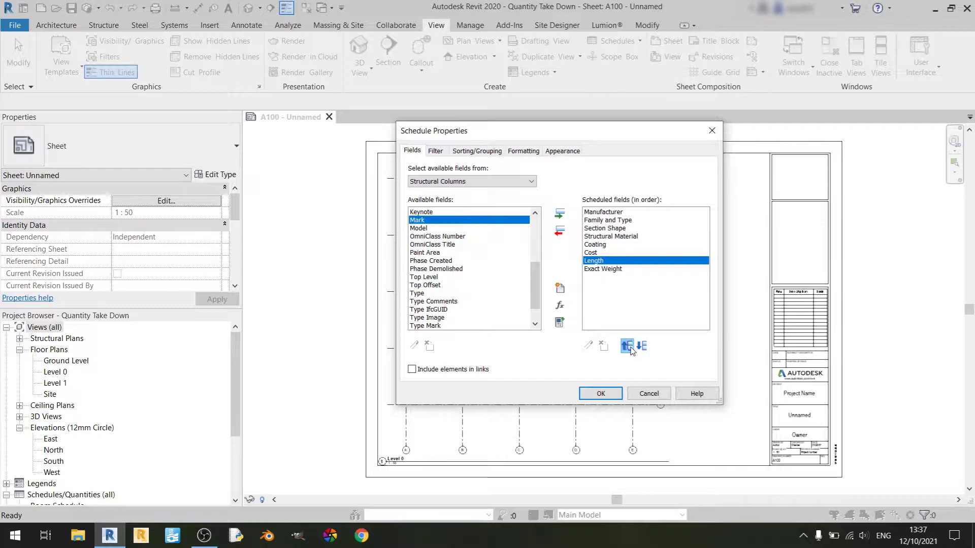
pyautogui.click(630, 348)
pyautogui.click(628, 349)
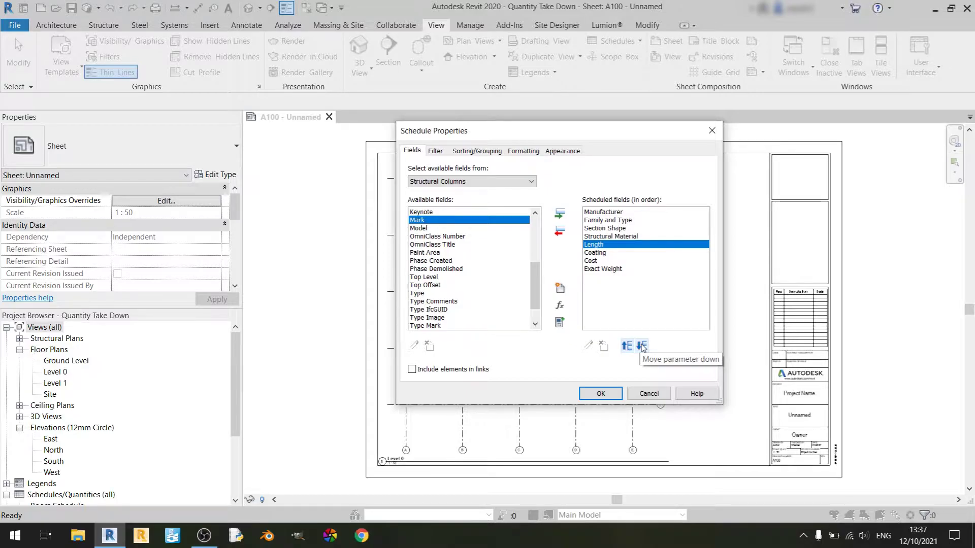
pyautogui.click(641, 346)
pyautogui.click(642, 347)
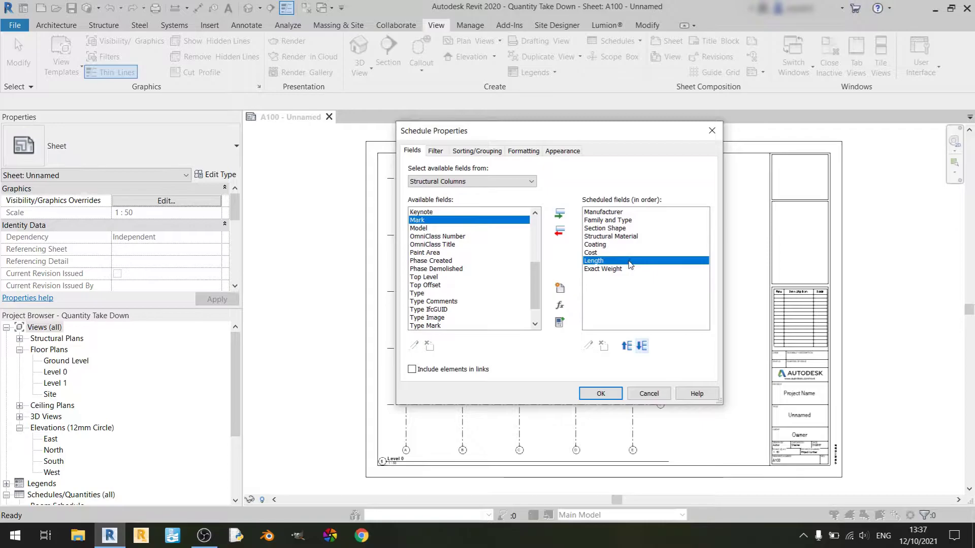
# Step: Remove Length and add it again as the last scheduled field after Exact Weight, and create the schedule
pyautogui.click(560, 232)
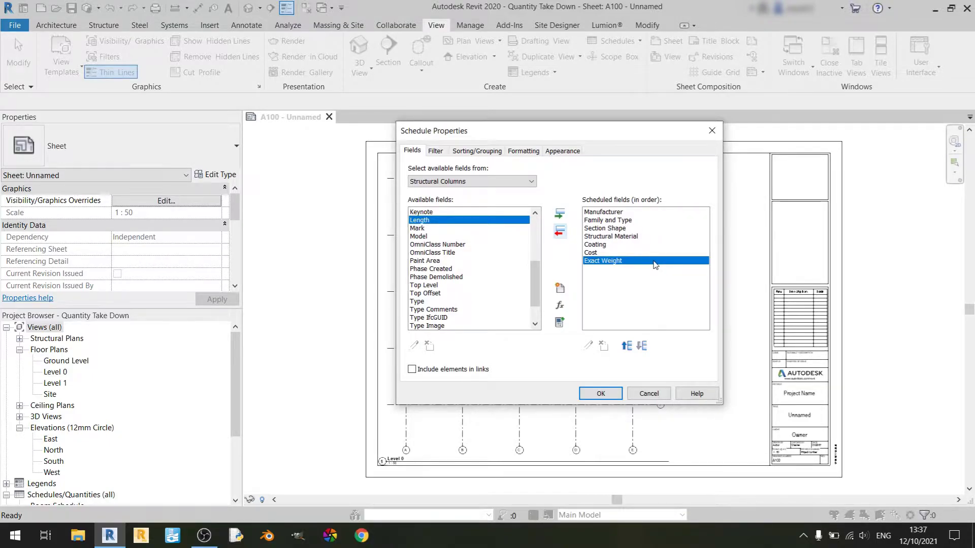
pyautogui.click(559, 214)
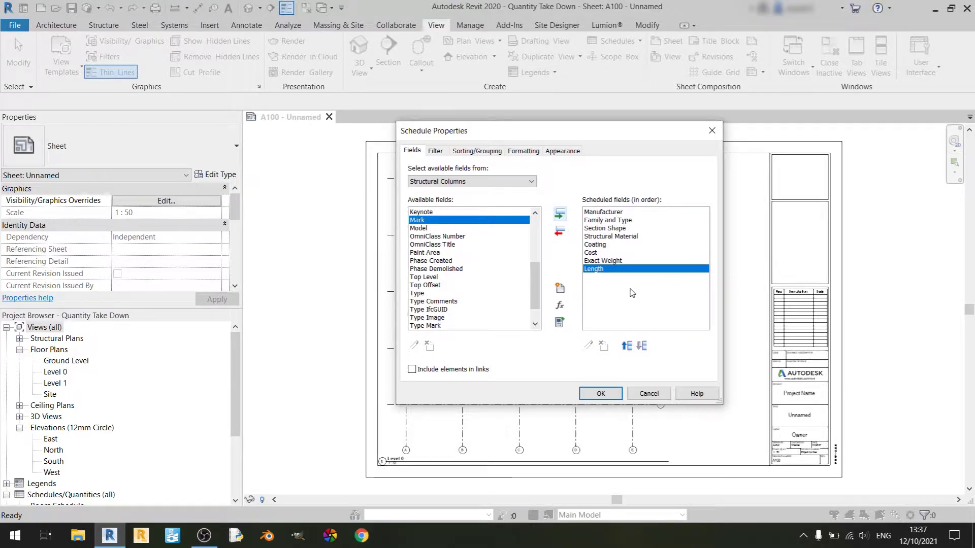
pyautogui.click(608, 394)
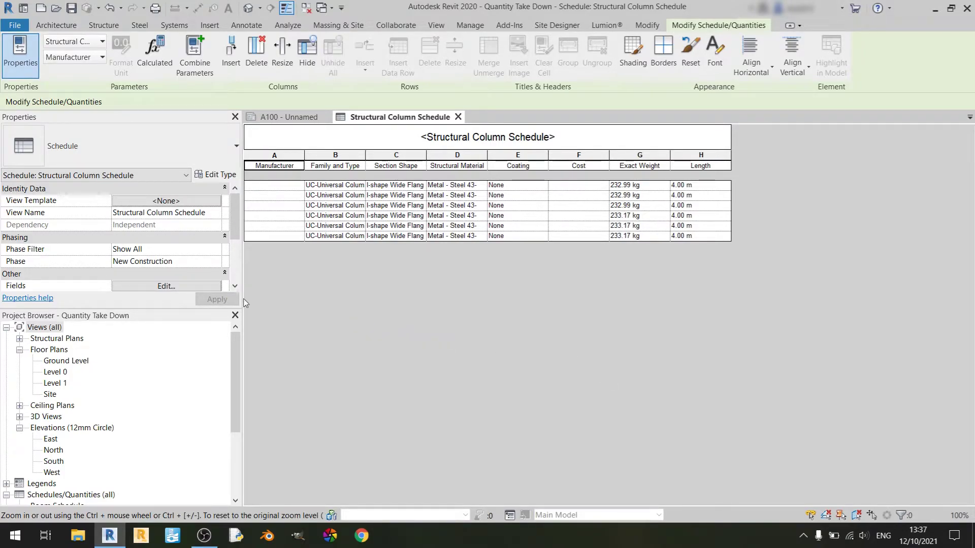
# Step: Review the filter, sorting/grouping, formatting and appearance settings of the structural column schedule, and close its properties
pyautogui.click(135, 285)
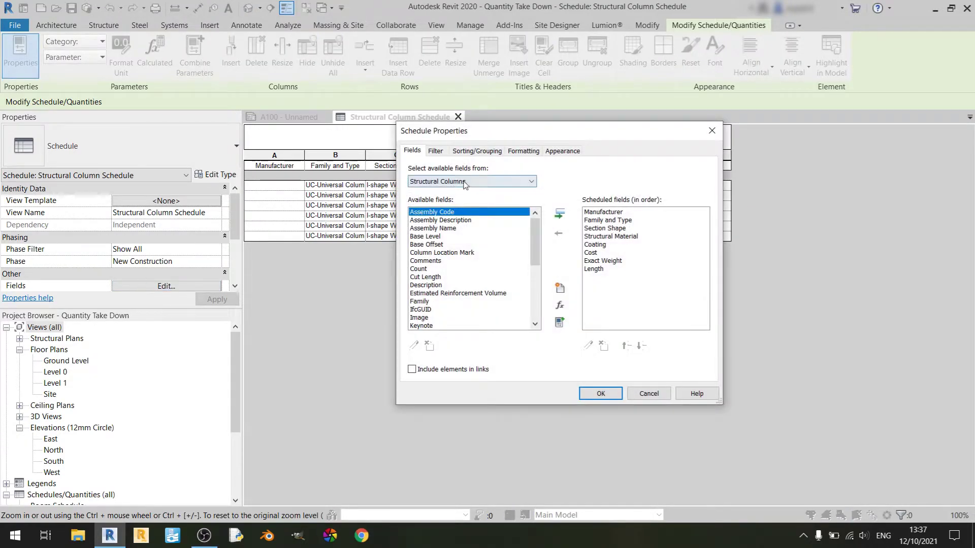
pyautogui.click(435, 151)
pyautogui.click(476, 151)
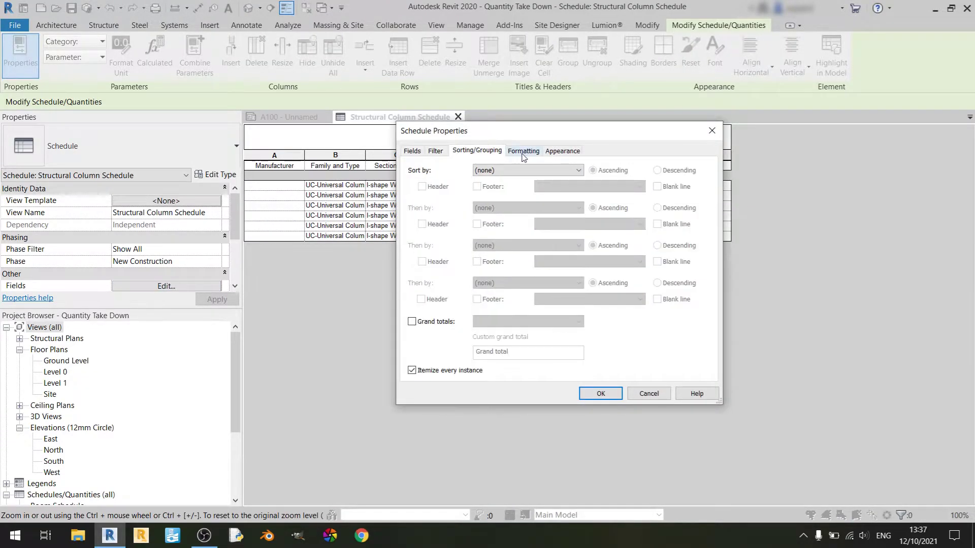
pyautogui.click(523, 151)
pyautogui.click(562, 150)
pyautogui.click(720, 131)
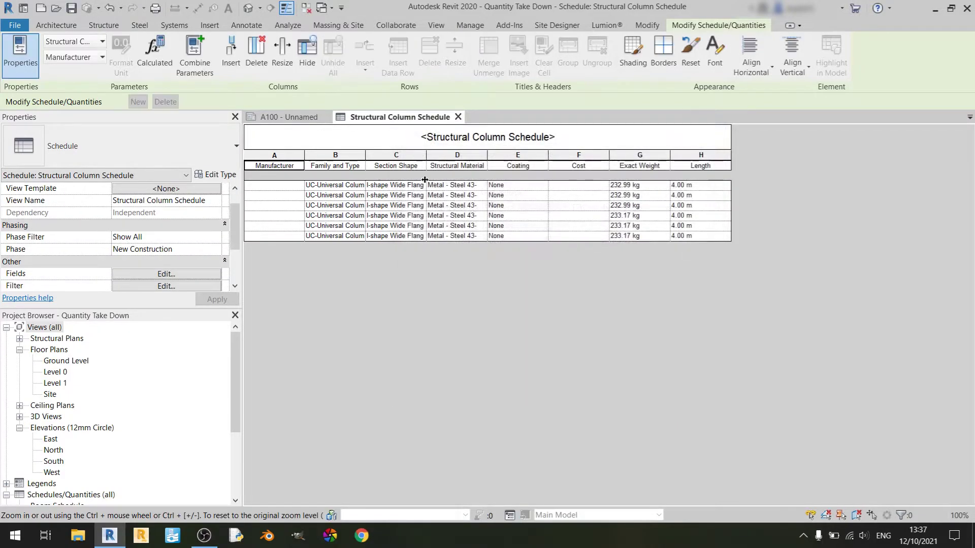
# Step: Review the column schedule's fields, filter, sorting/grouping, formatting and appearance settings without changing any of them
pyautogui.scroll(-2, 236, 235)
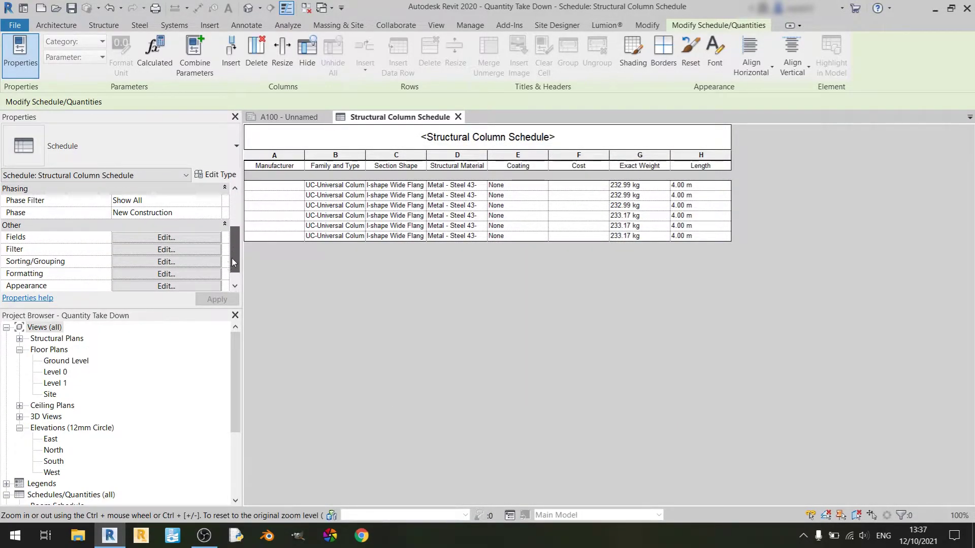
pyautogui.scroll(-2, 231, 252)
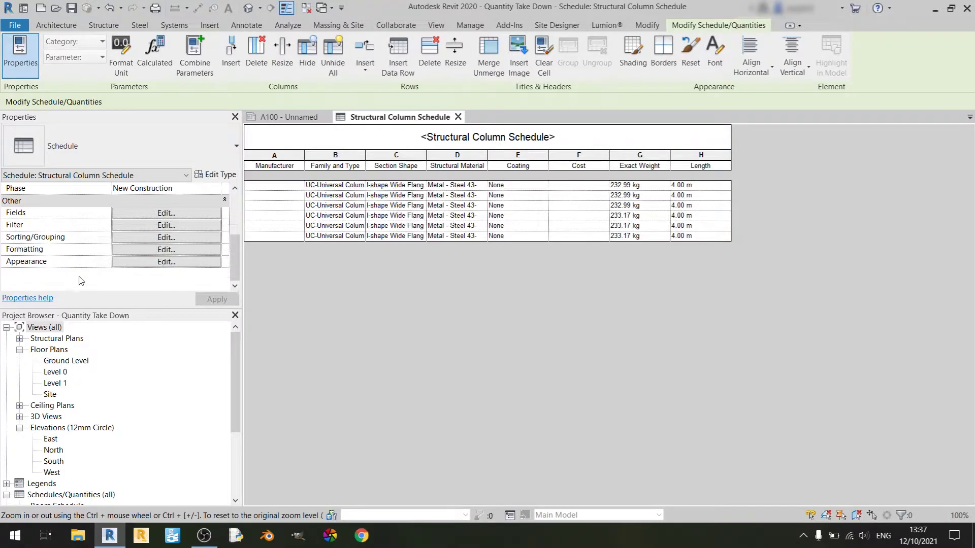
pyautogui.click(147, 212)
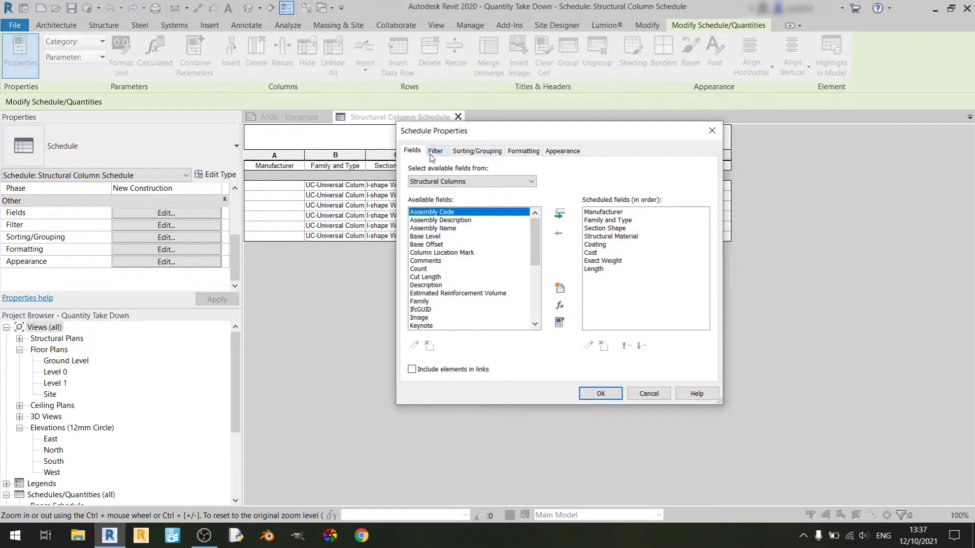
pyautogui.click(433, 152)
pyautogui.click(476, 151)
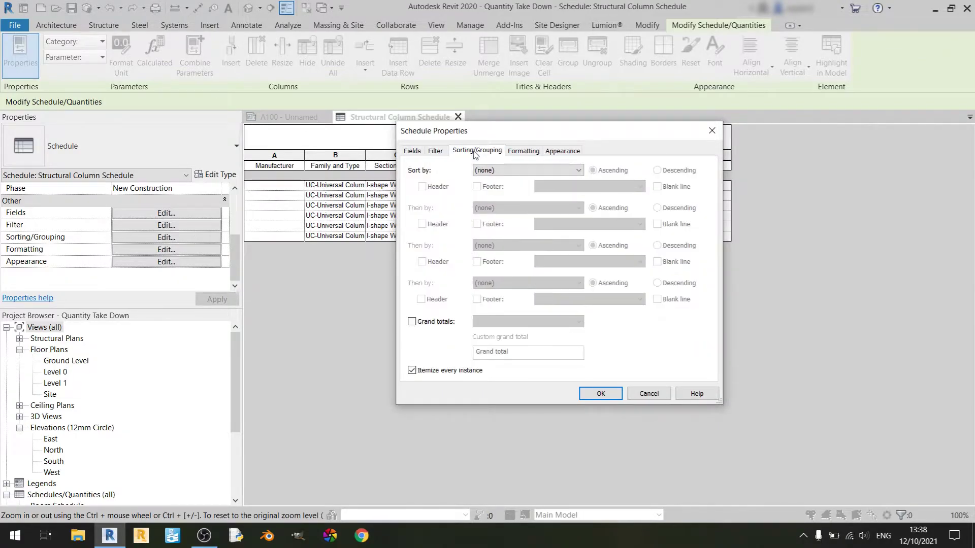
pyautogui.click(522, 152)
pyautogui.click(560, 151)
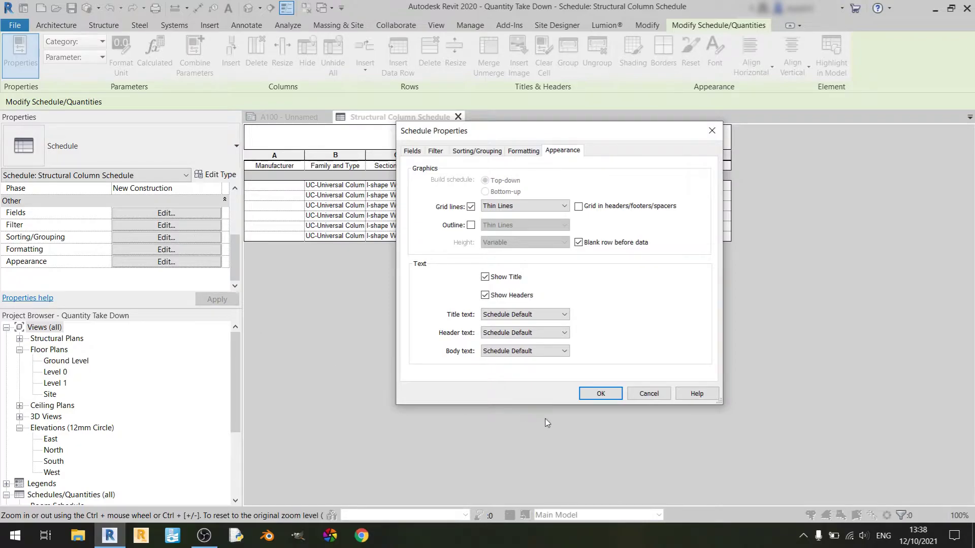
pyautogui.click(645, 394)
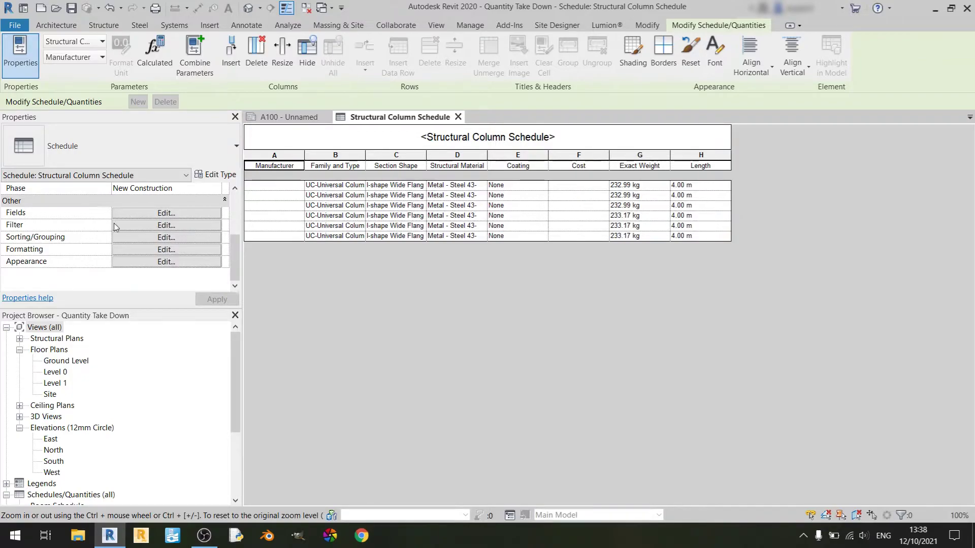
pyautogui.click(131, 226)
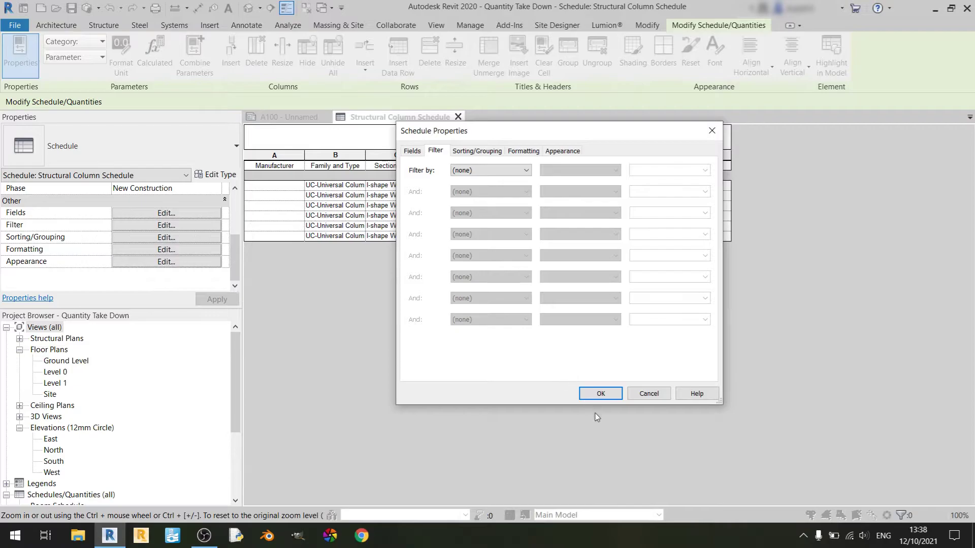
pyautogui.click(600, 394)
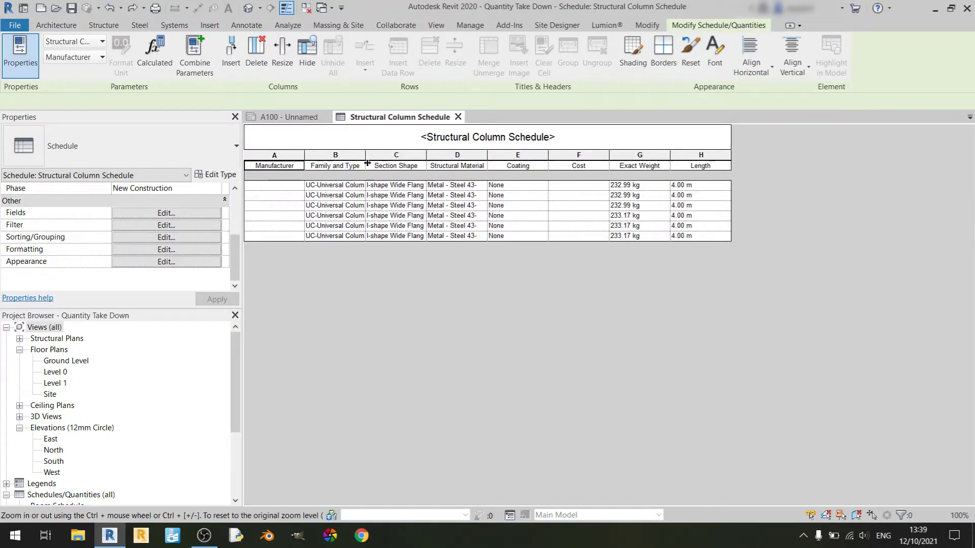
# Step: Widen the Family and Type column to fit its text and set the UC203x203x60 column type's Manufacturer to Tata Steel
pyautogui.moveTo(365, 166); pyautogui.dragTo(450, 168)
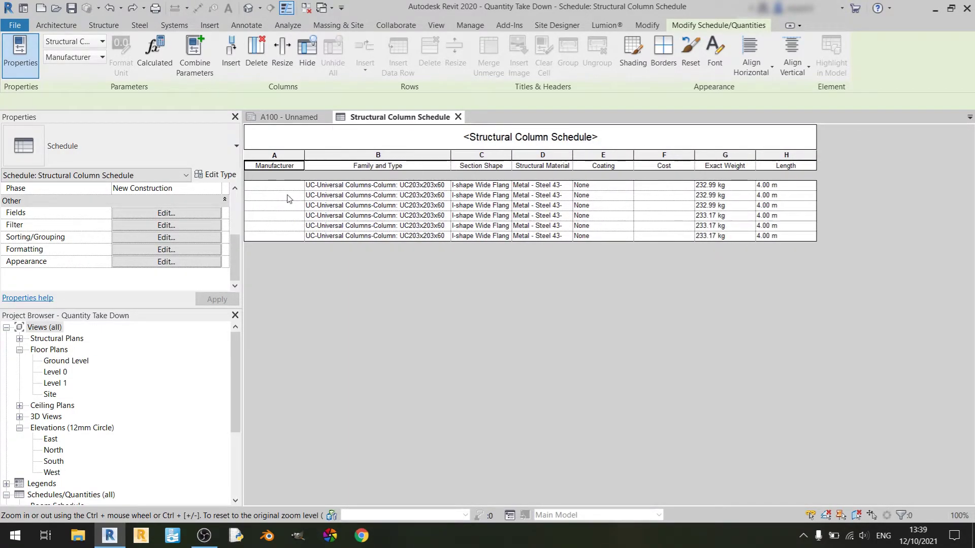
pyautogui.click(284, 186)
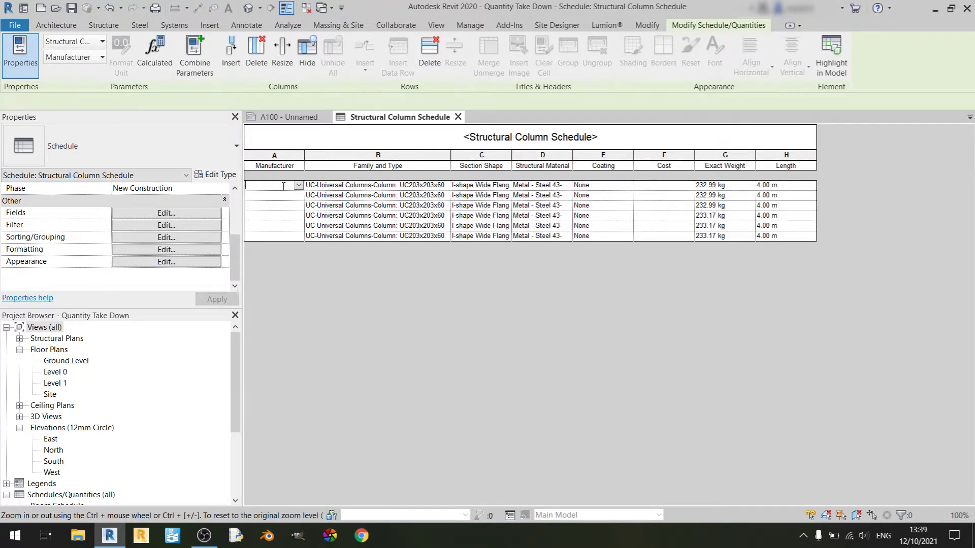
pyautogui.write('TA')
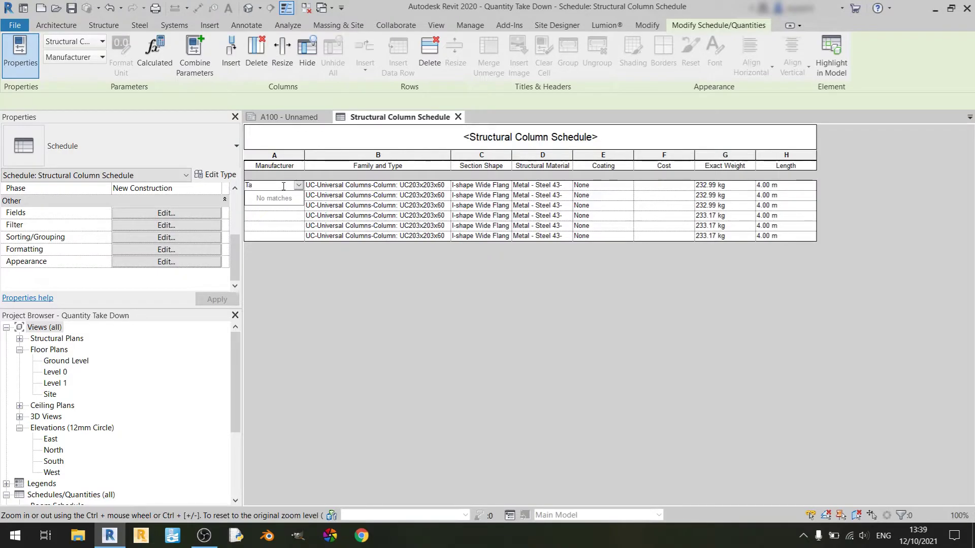
pyautogui.write('tas')
pyautogui.write('S')
pyautogui.write('teel')
pyautogui.press('Return')
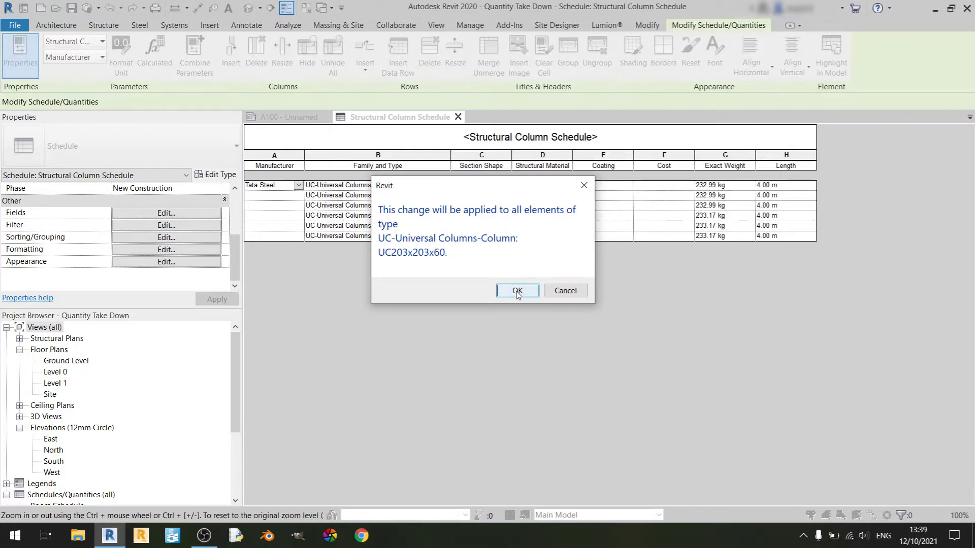
pyautogui.click(517, 291)
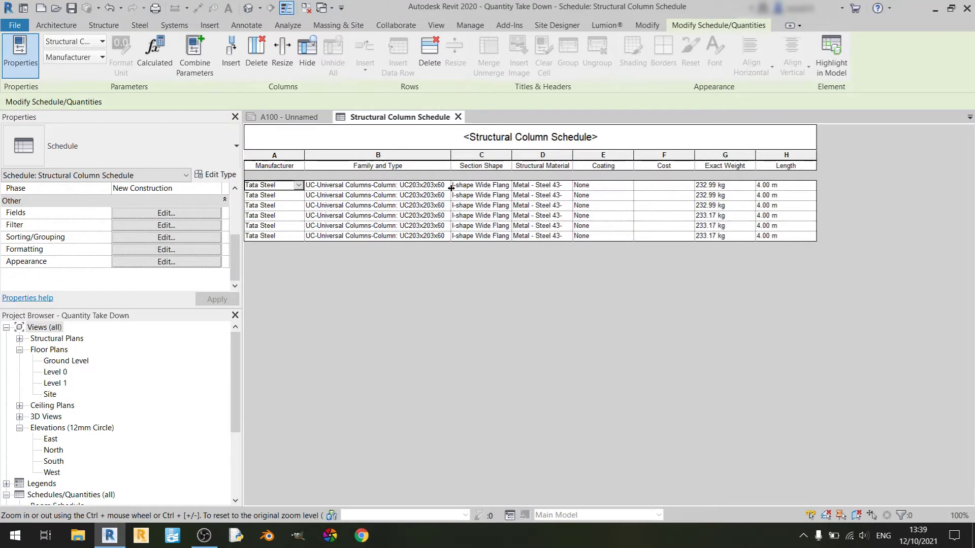
# Step: Switch the first scheduled column's type to UC305x305x97 and back to UC203x203x60
pyautogui.click(414, 143)
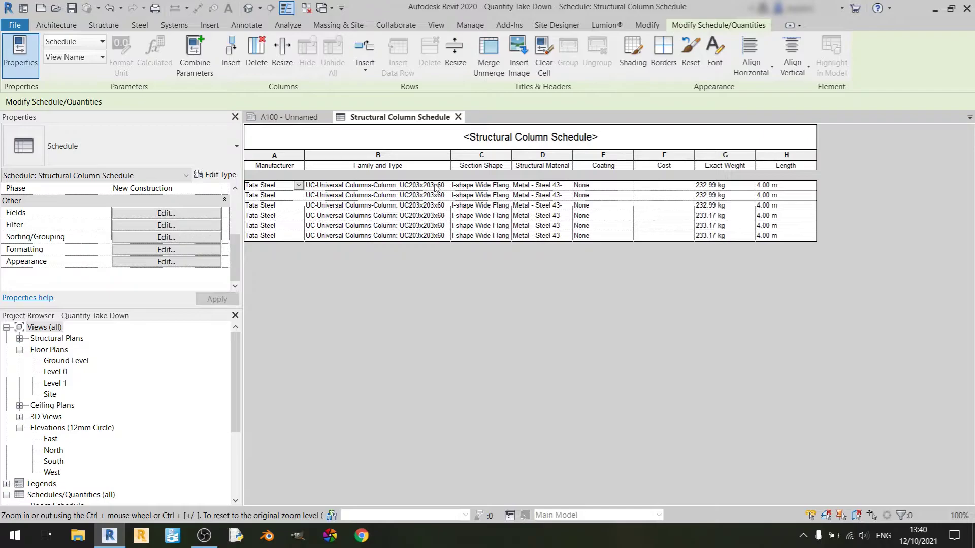
pyautogui.click(435, 186)
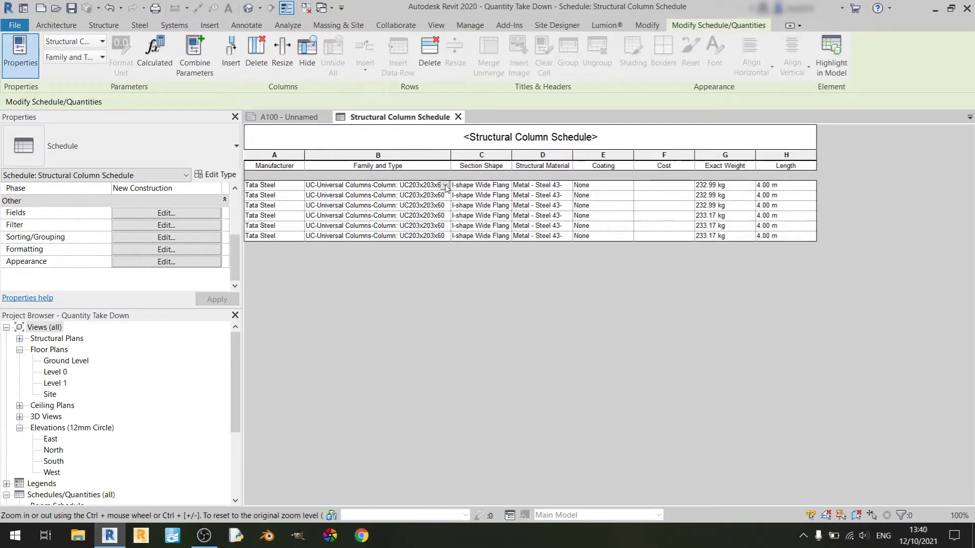
pyautogui.click(445, 186)
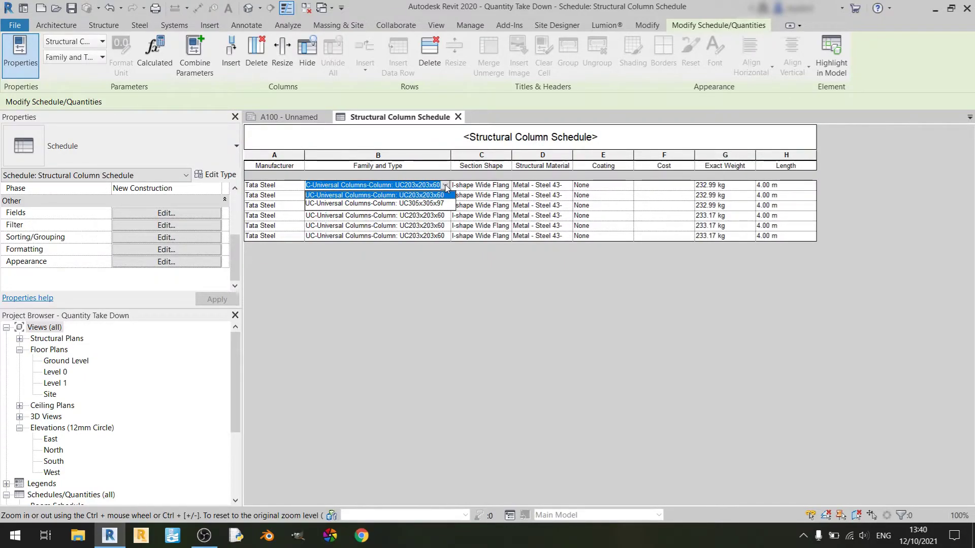
pyautogui.click(420, 204)
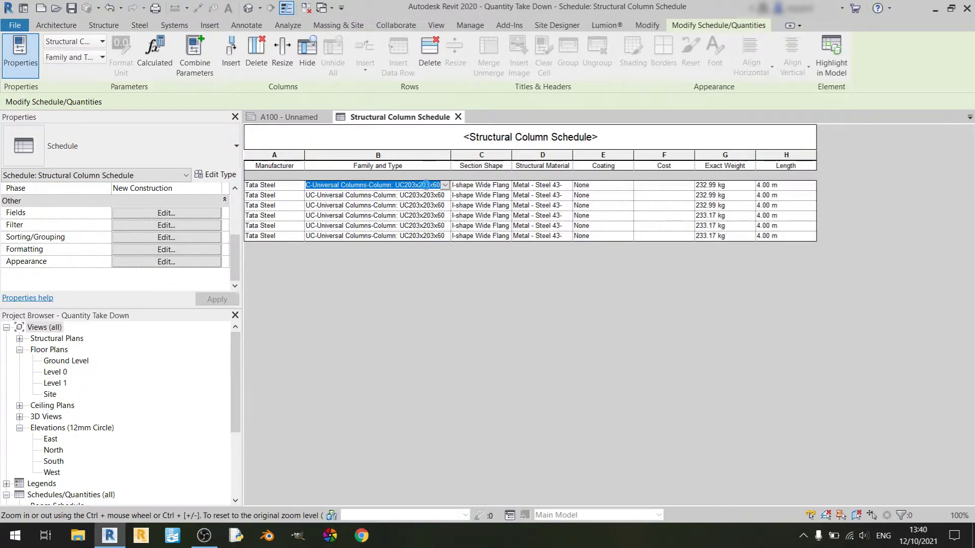
pyautogui.click(445, 184)
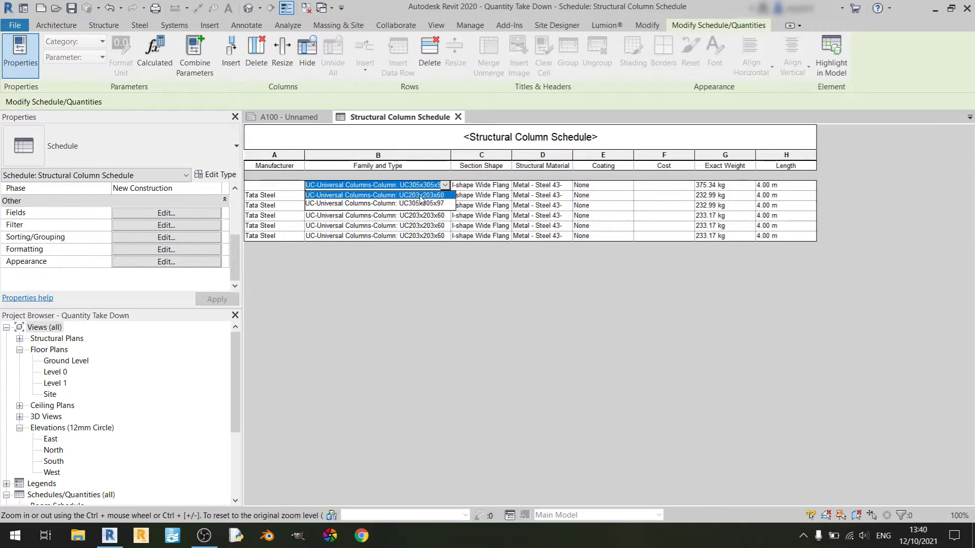
pyautogui.click(419, 196)
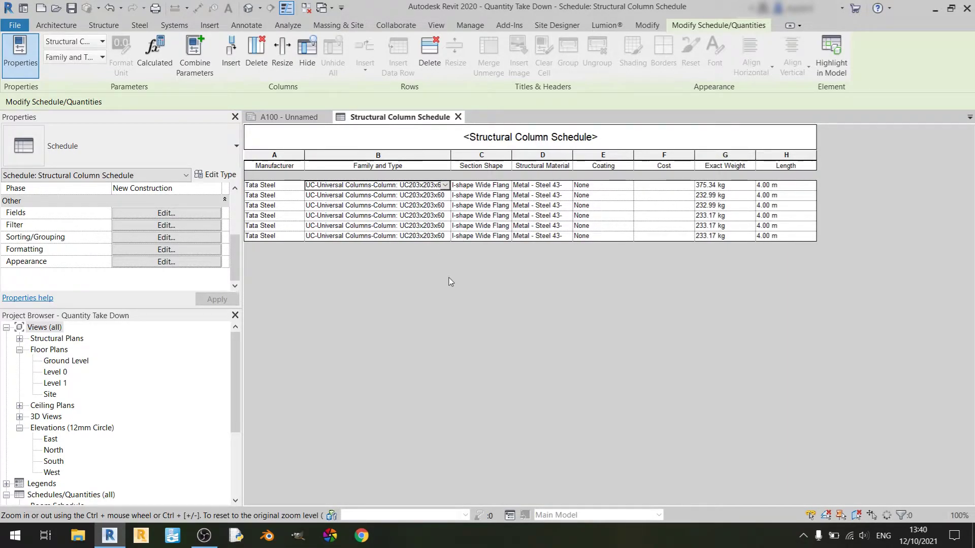
# Step: Widen the Section Shape column slightly to fit its text and inspect the first column's structural material in the Material Browser
pyautogui.click(497, 185)
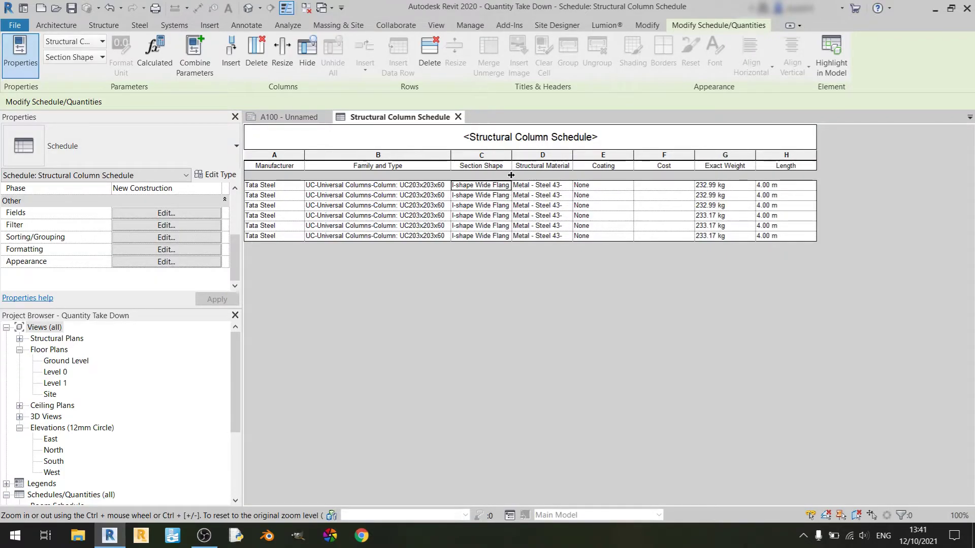
pyautogui.moveTo(511, 186); pyautogui.dragTo(516, 186)
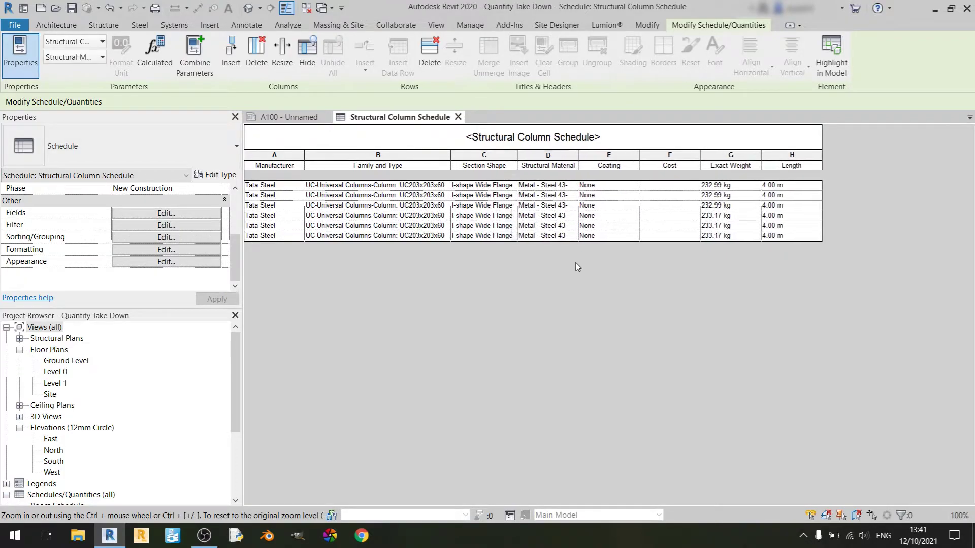
pyautogui.click(574, 187)
pyautogui.click(573, 185)
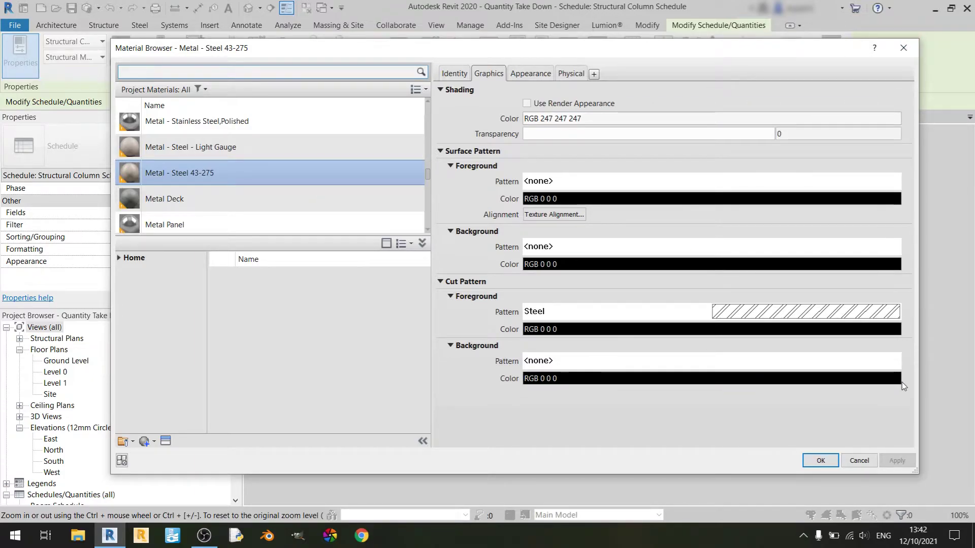
pyautogui.click(858, 460)
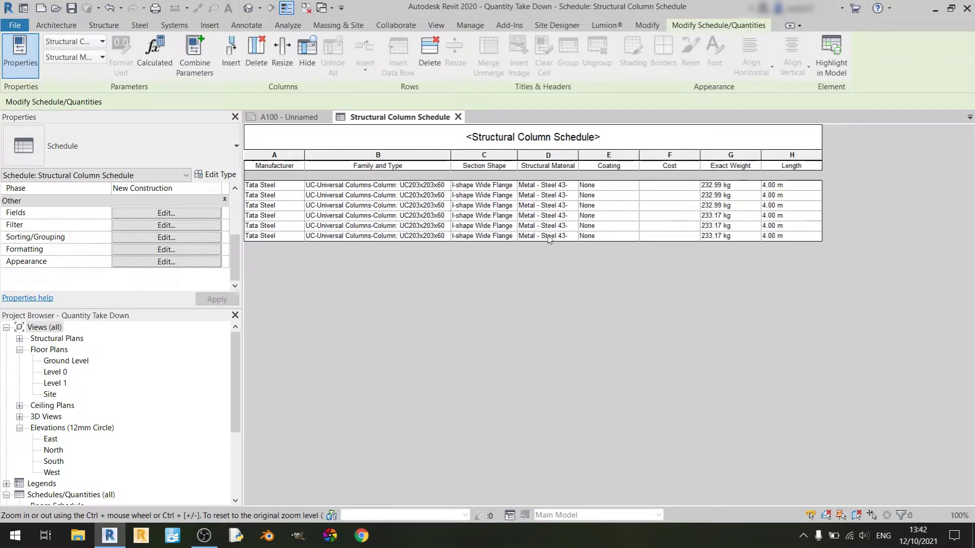
# Step: Set the Coating to Anodised for the first scheduled column and to Black for the second
pyautogui.click(633, 188)
pyautogui.click(633, 185)
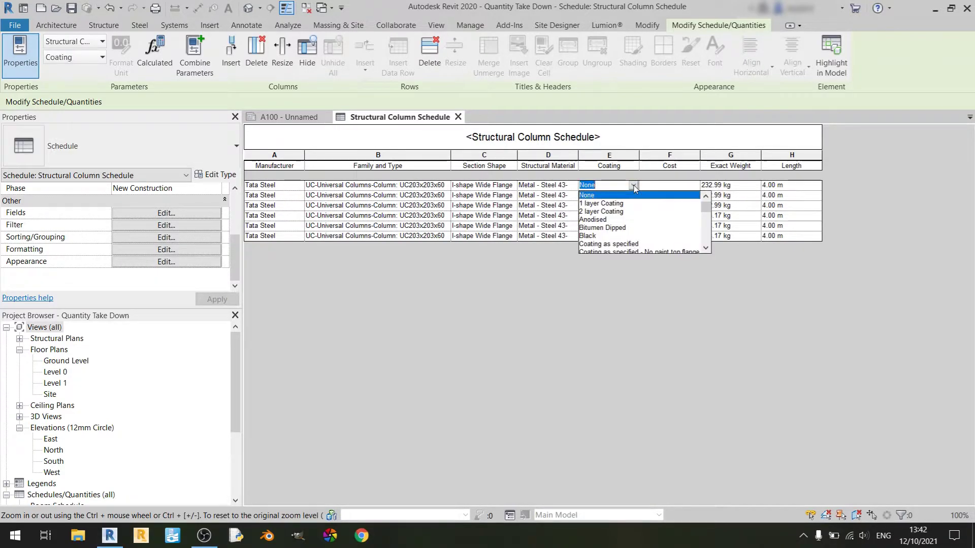
pyautogui.click(628, 220)
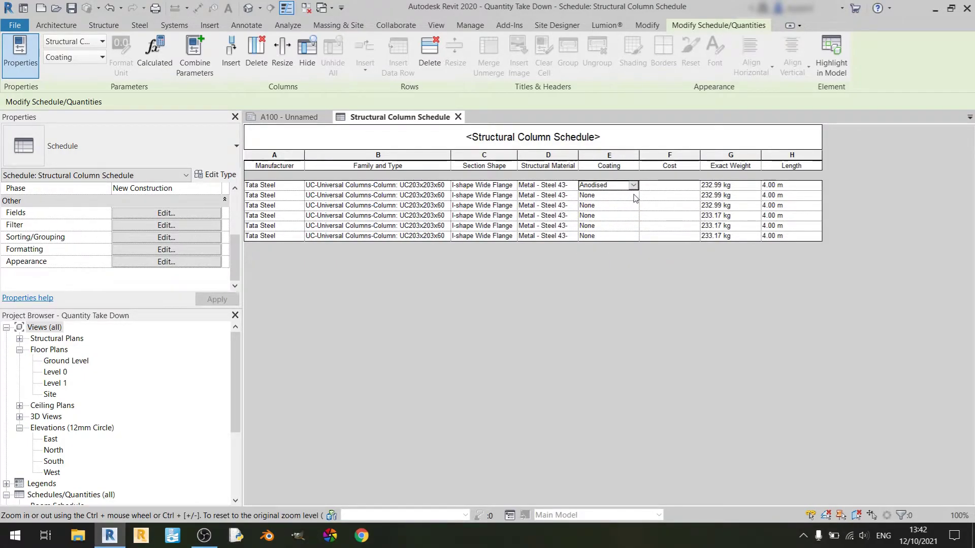
pyautogui.click(633, 196)
pyautogui.click(633, 195)
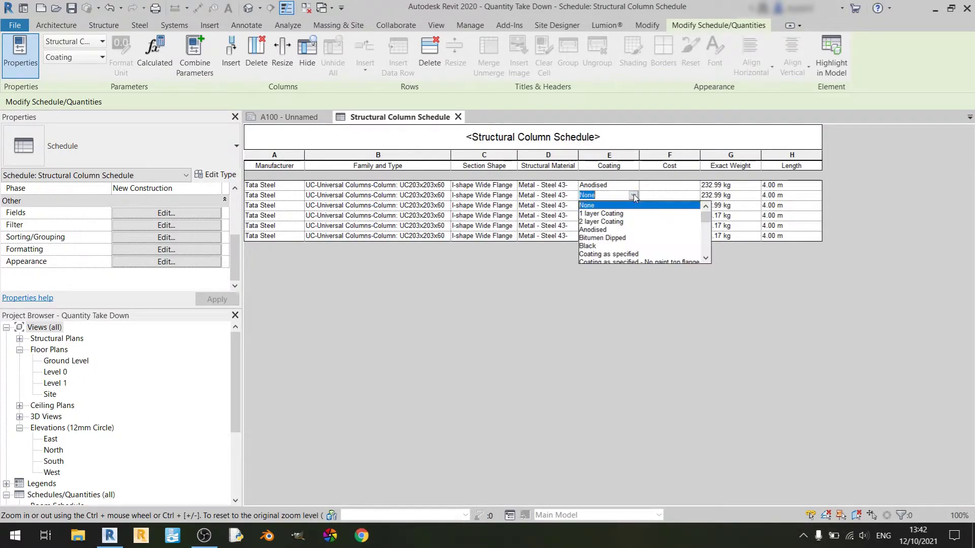
pyautogui.click(609, 245)
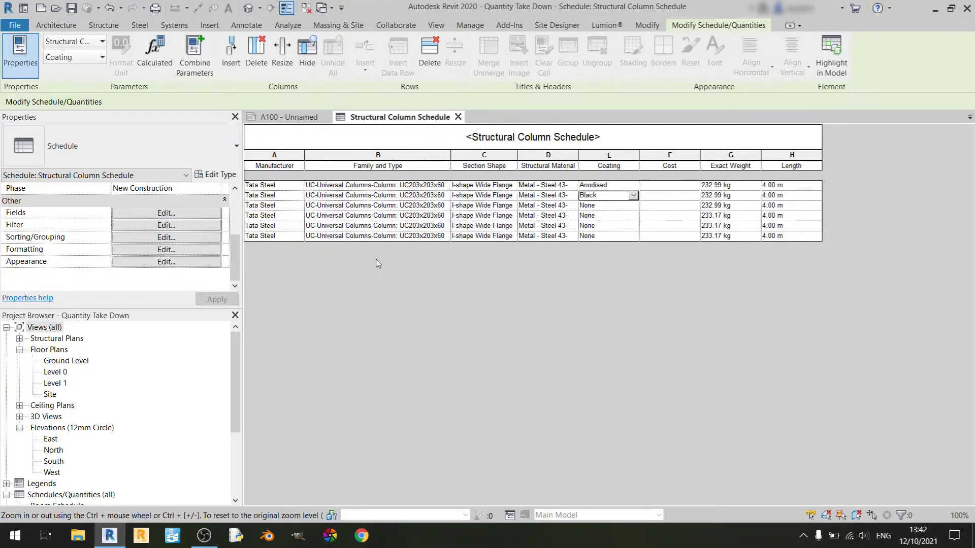
# Step: Set the Cost of the UC203x203x60 column type to 100 and apply it to all elements of that type
pyautogui.click(685, 185)
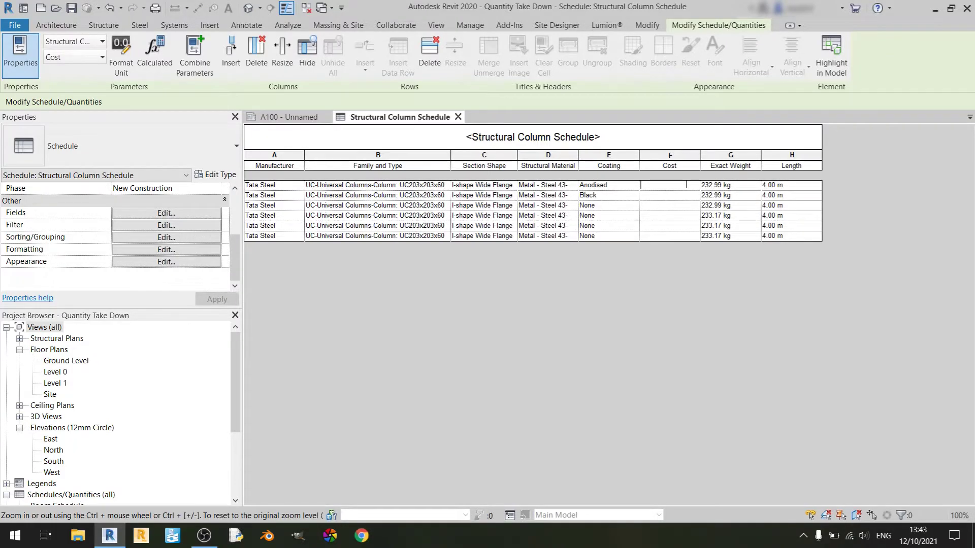
pyautogui.write('100')
pyautogui.press('Return')
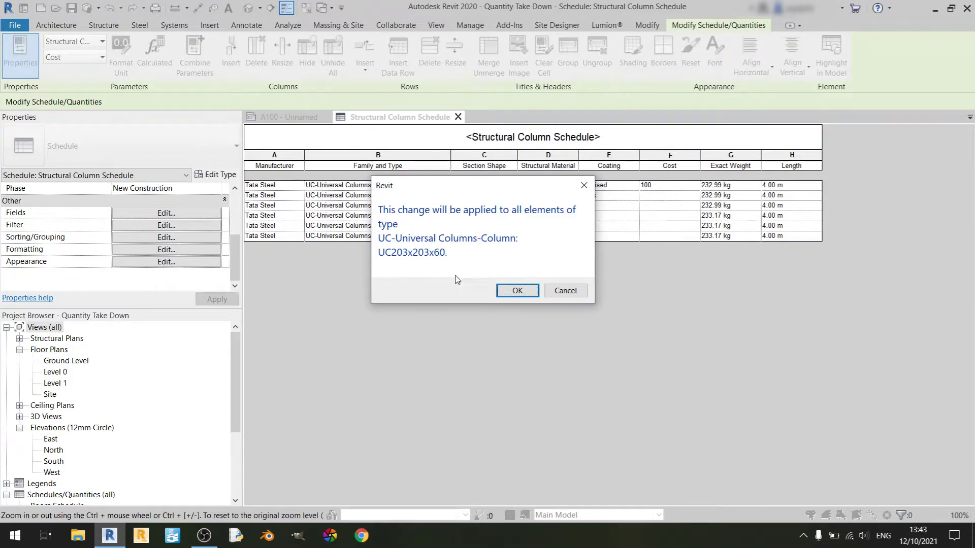
pyautogui.click(531, 291)
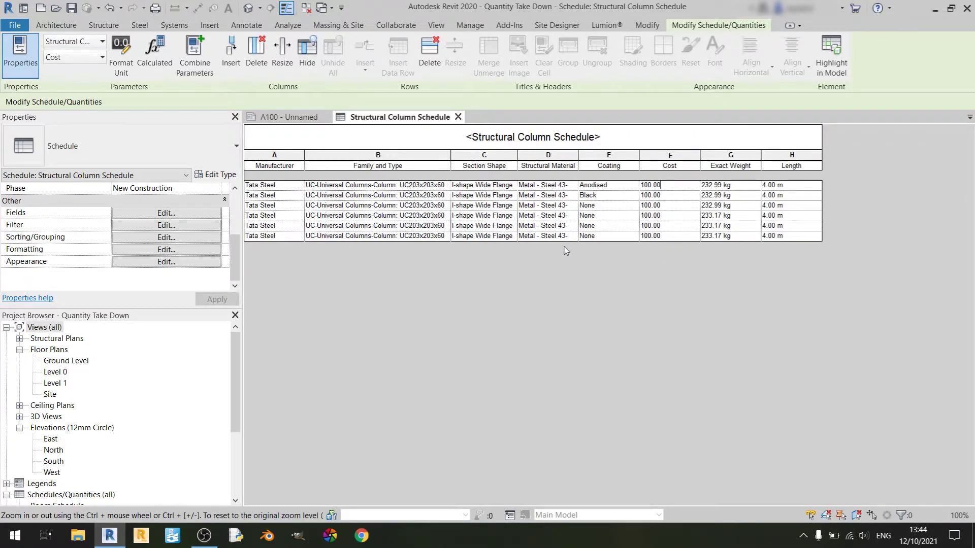
# Step: Enable grand totals with title, count, and totals in the schedule's sorting/grouping settings
pyautogui.click(178, 213)
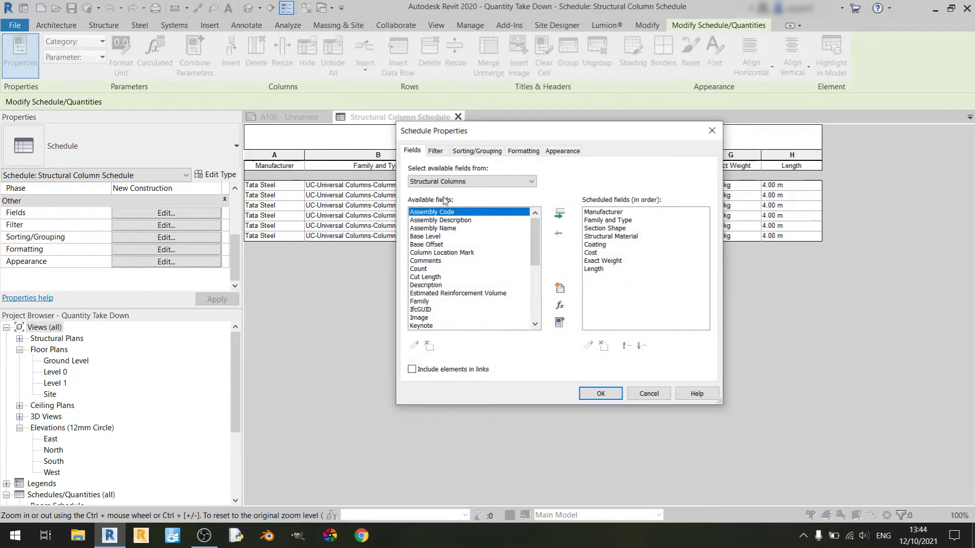
pyautogui.click(439, 151)
pyautogui.click(458, 152)
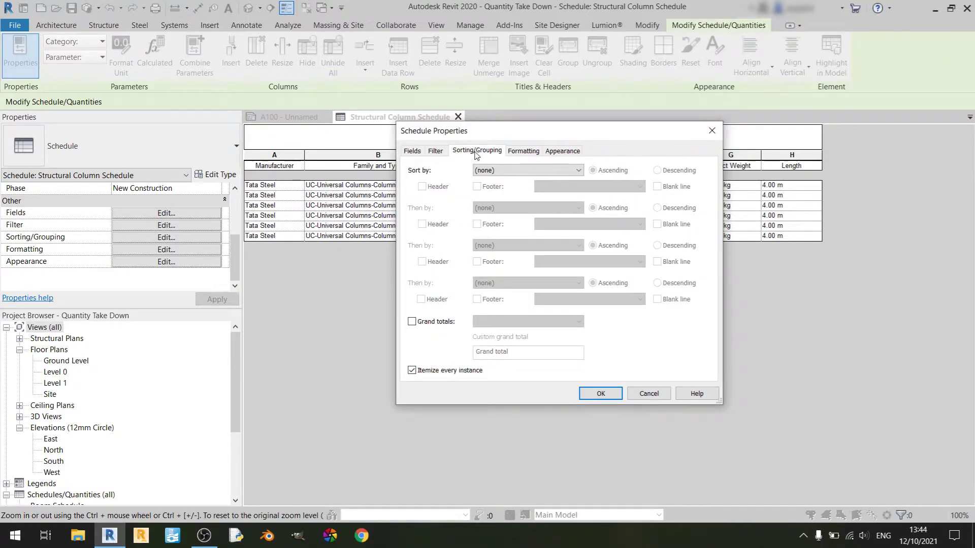
pyautogui.click(448, 326)
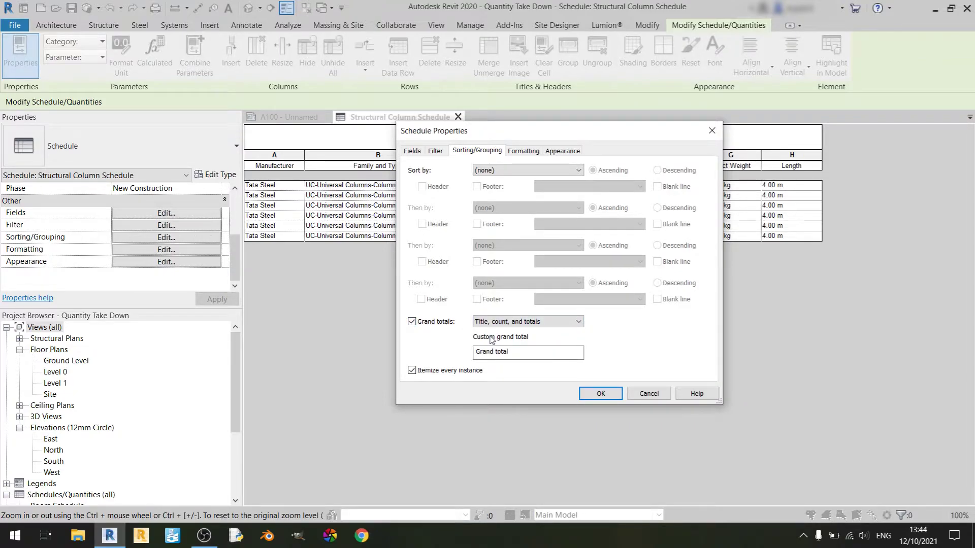
# Step: Set the Cost field's formatting to Calculate totals and apply it to the Structural Column Schedule
pyautogui.click(516, 151)
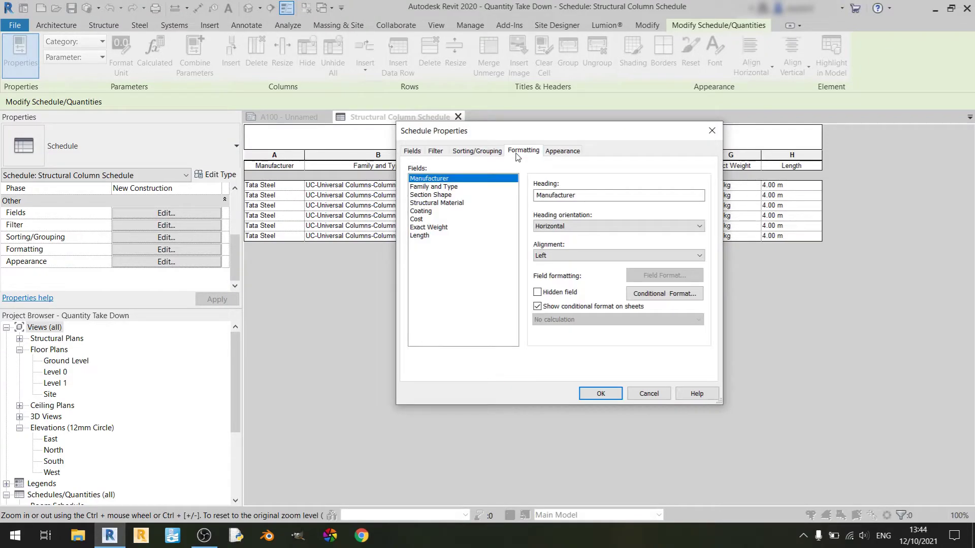
pyautogui.click(430, 220)
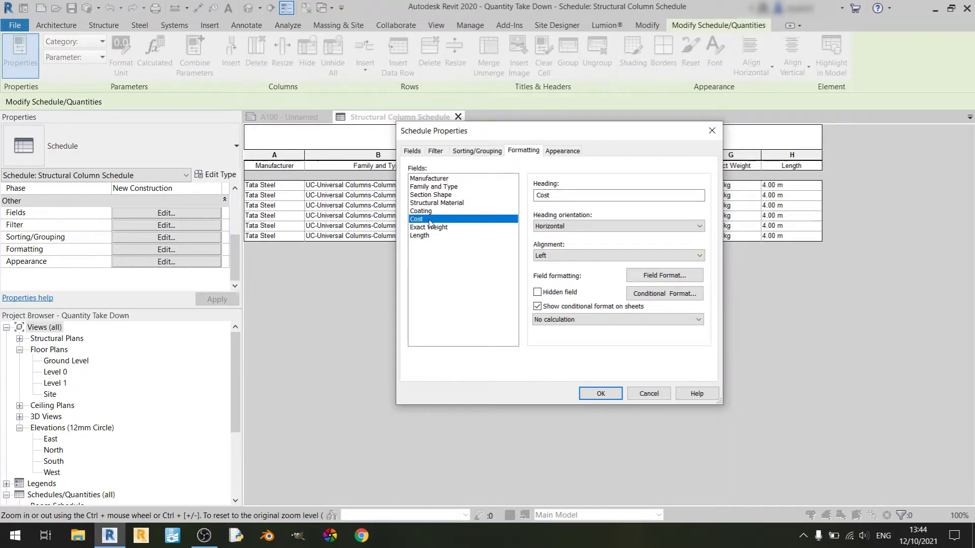
pyautogui.click(587, 324)
pyautogui.click(587, 339)
pyautogui.click(594, 393)
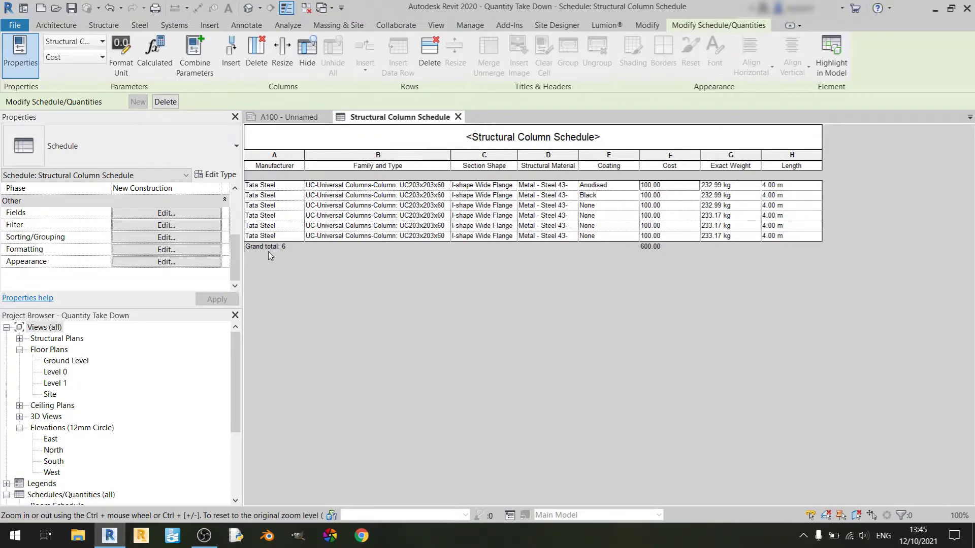
pyautogui.click(285, 185)
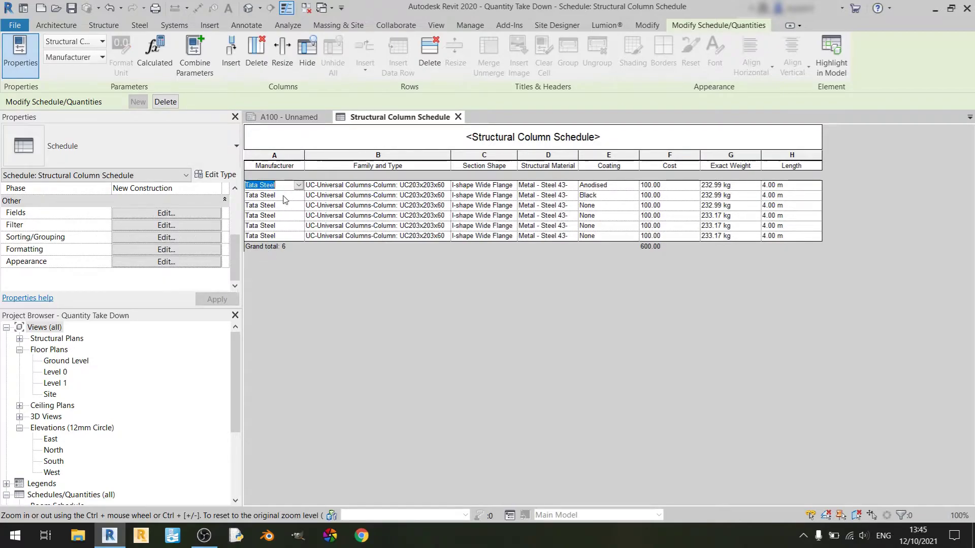
pyautogui.click(290, 225)
pyautogui.click(290, 236)
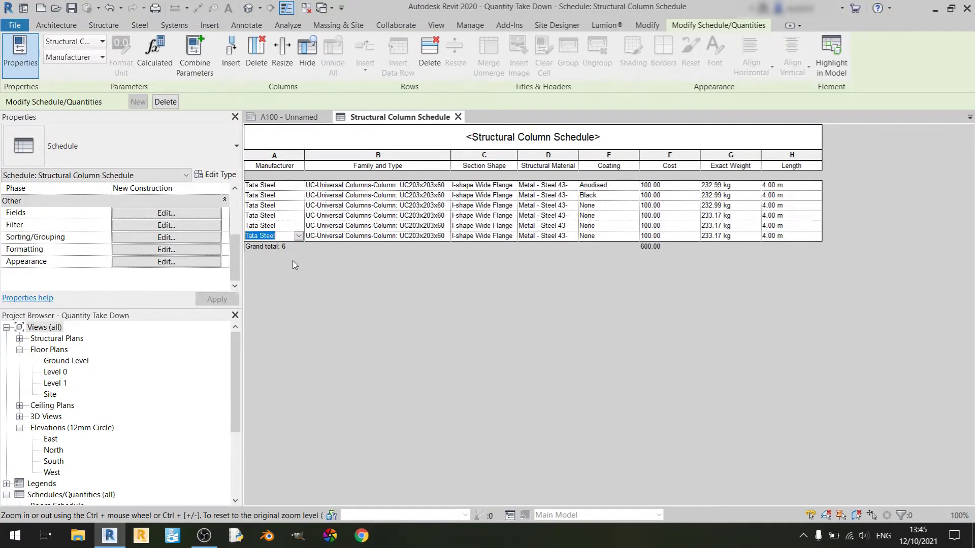
pyautogui.press('Up')
pyautogui.press('Up')
pyautogui.press('Right')
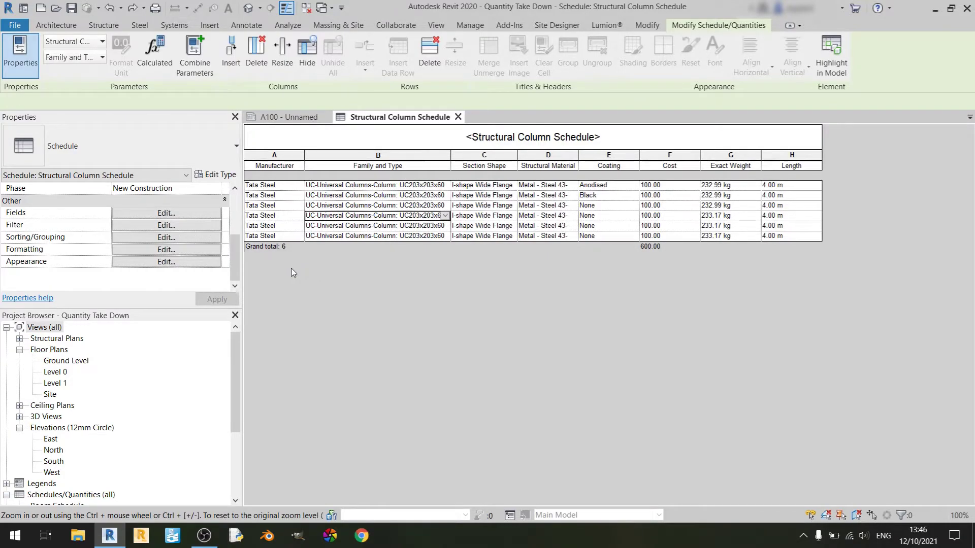
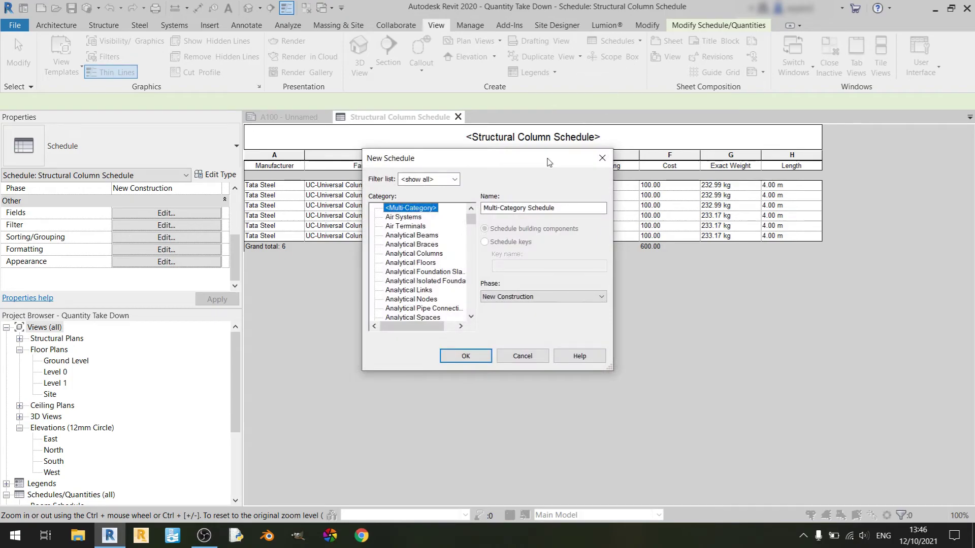
# Step: Create a Structural Framing schedule with Manufacturer, Family and Type, Section Shape, Structural Material, Coating, Cost, Exact Weight and Length fields
pyautogui.moveTo(471, 222); pyautogui.dragTo(471, 302)
pyautogui.click(429, 217)
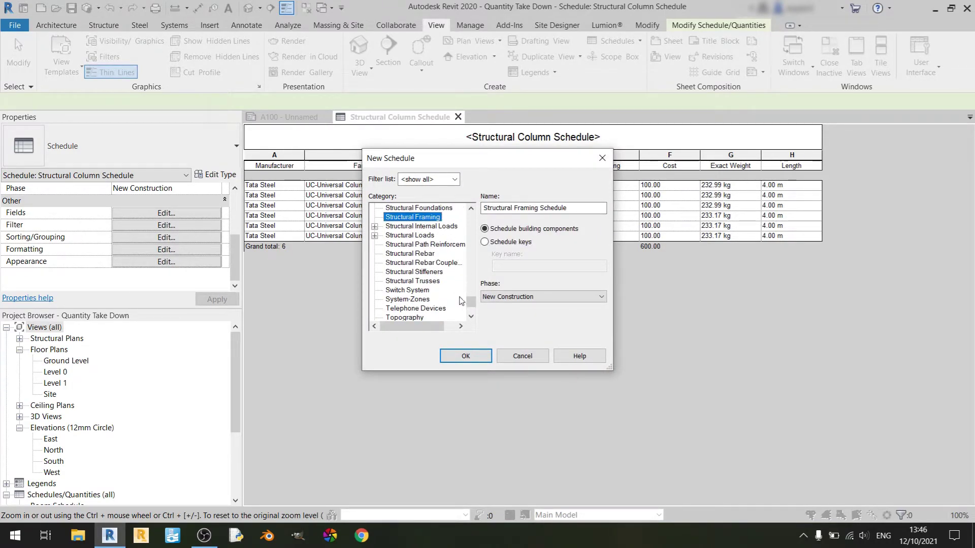
pyautogui.click(465, 356)
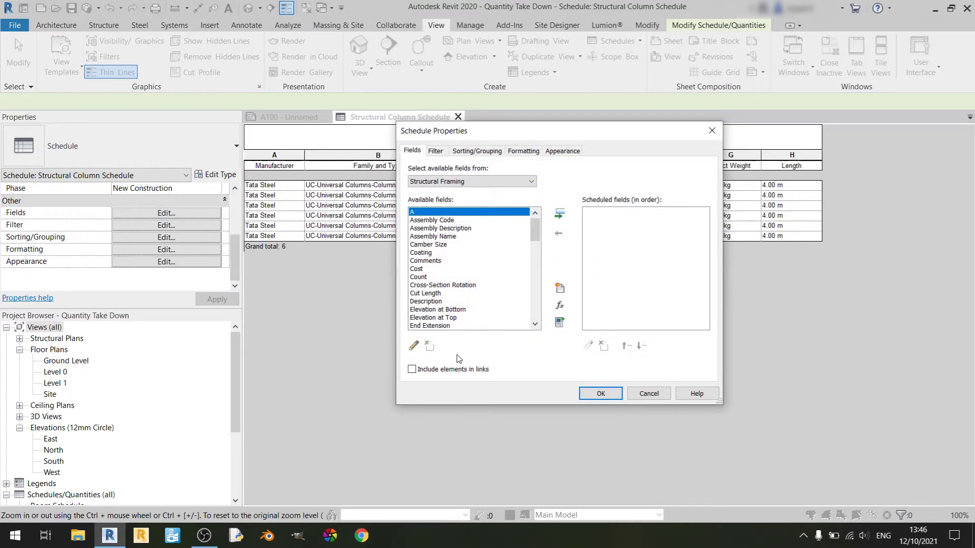
pyautogui.moveTo(499, 138); pyautogui.dragTo(381, 258)
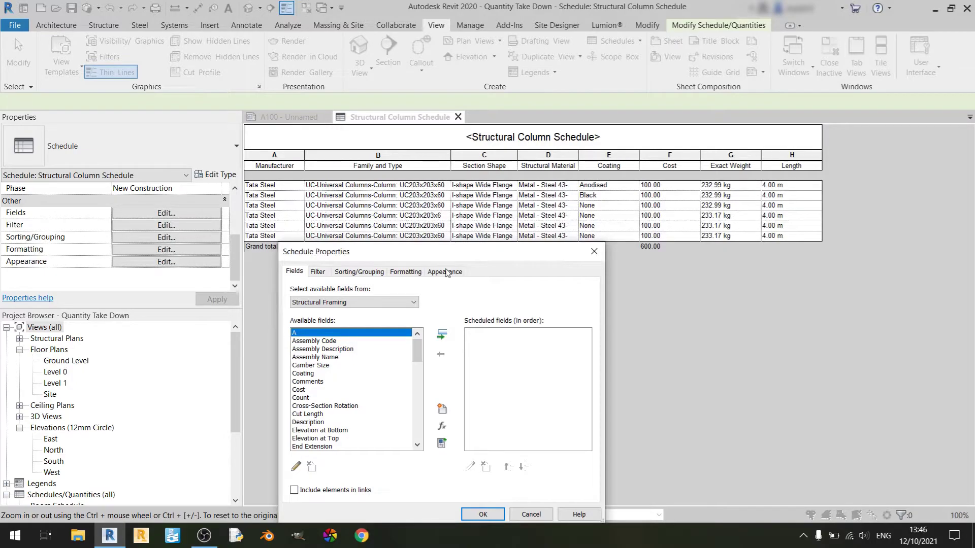
pyautogui.scroll(-3, 381, 366)
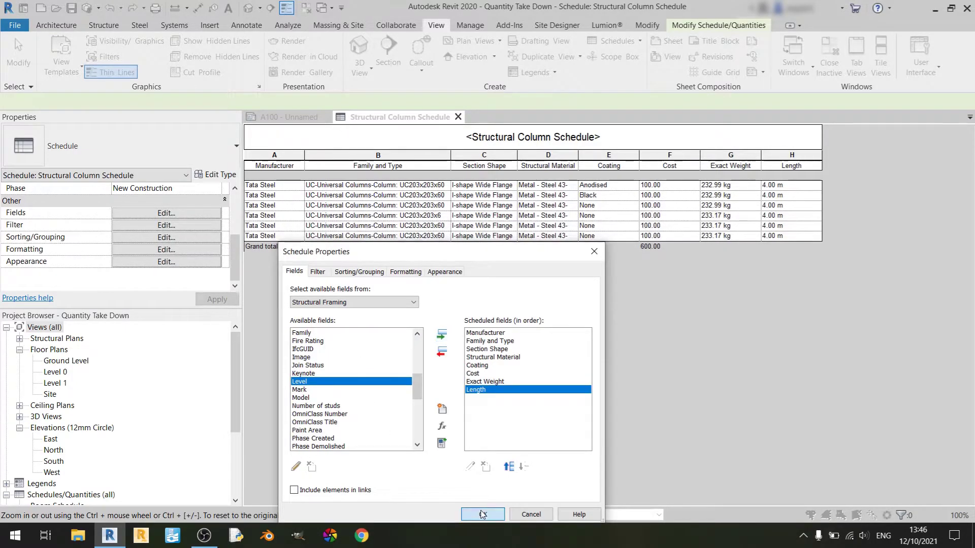
pyautogui.click(483, 514)
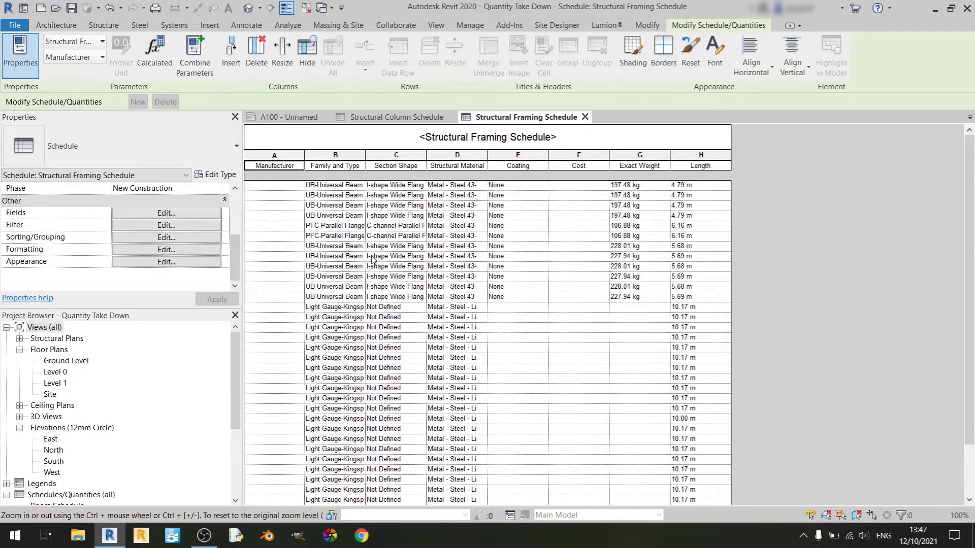
# Step: Sort the Structural Framing Schedule by Family and Type in ascending order
pyautogui.click(138, 237)
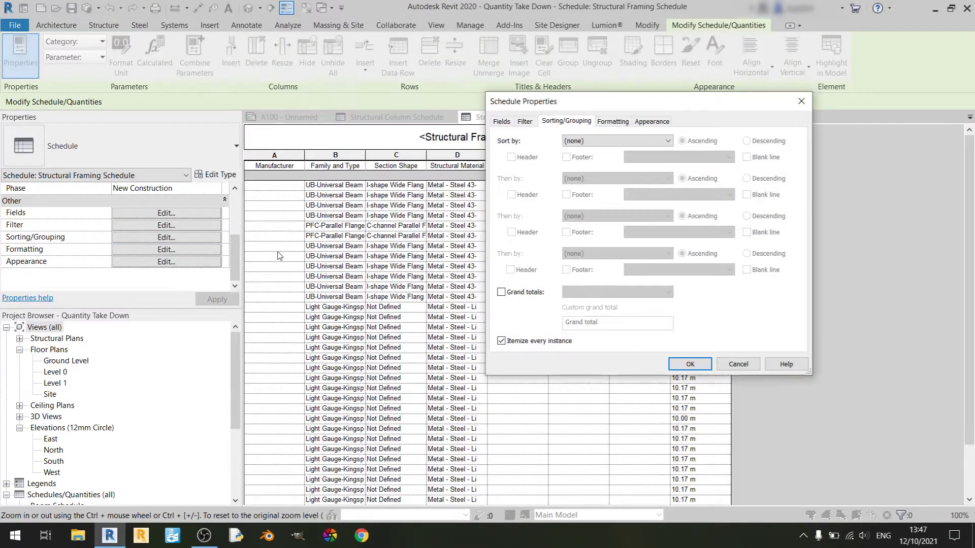
pyautogui.click(614, 146)
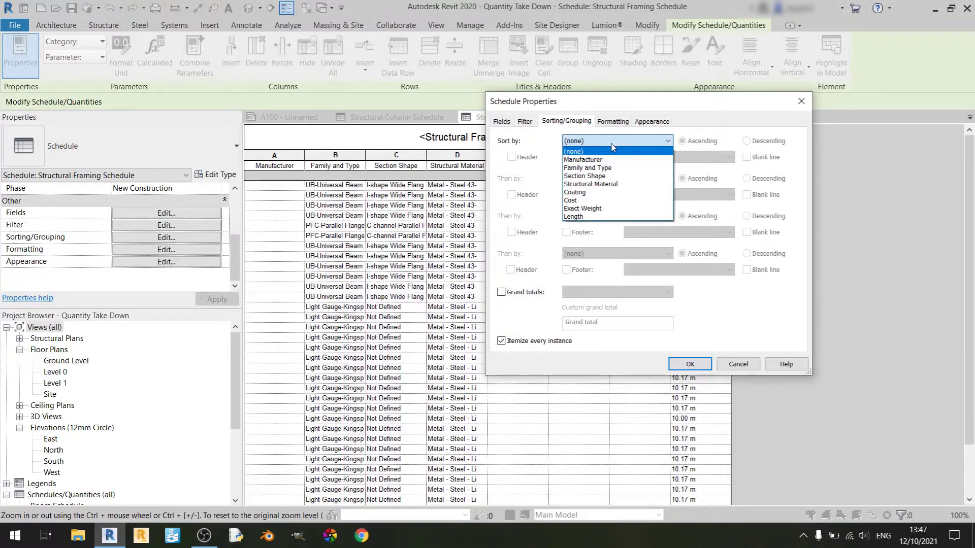
pyautogui.click(599, 169)
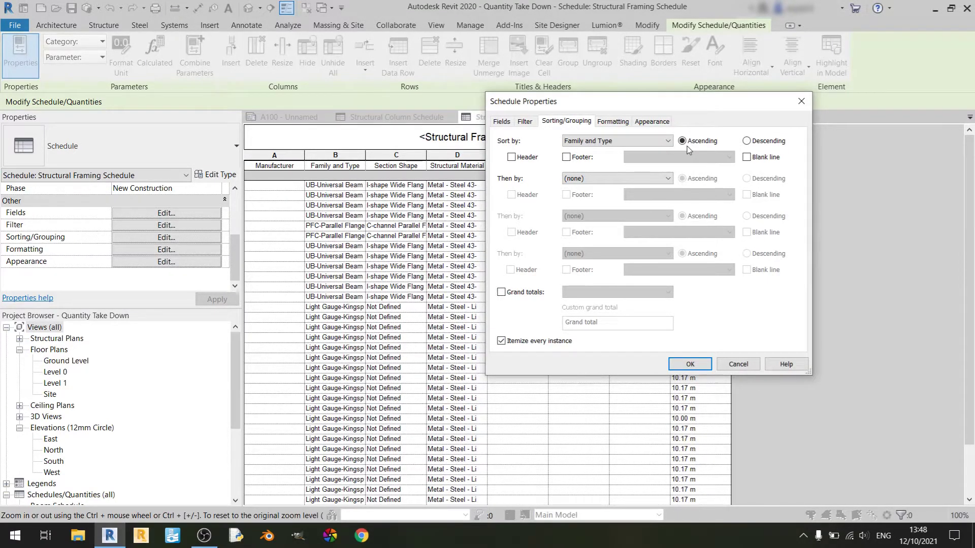
pyautogui.click(689, 364)
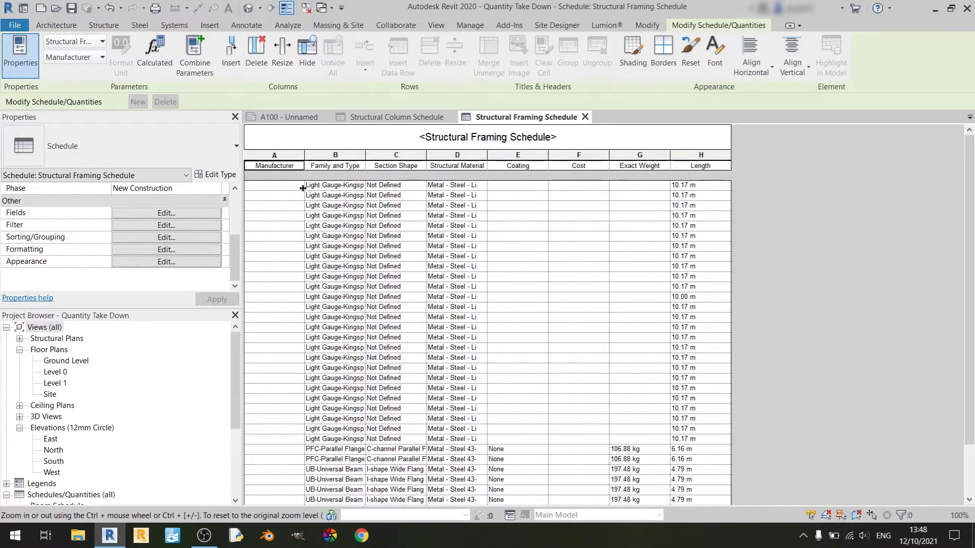
# Step: Change the framing schedule's Family and Type sorting to descending order
pyautogui.click(168, 237)
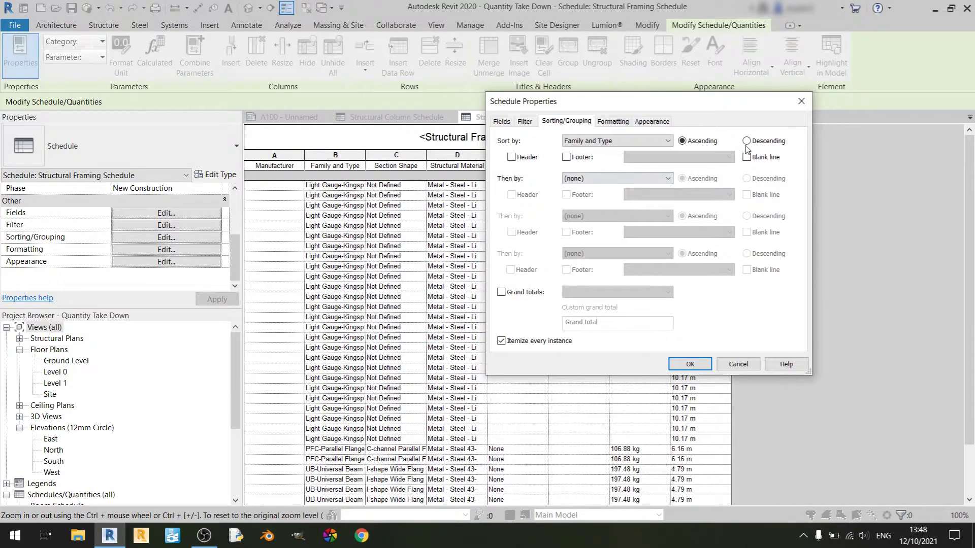
pyautogui.click(746, 141)
pyautogui.click(690, 364)
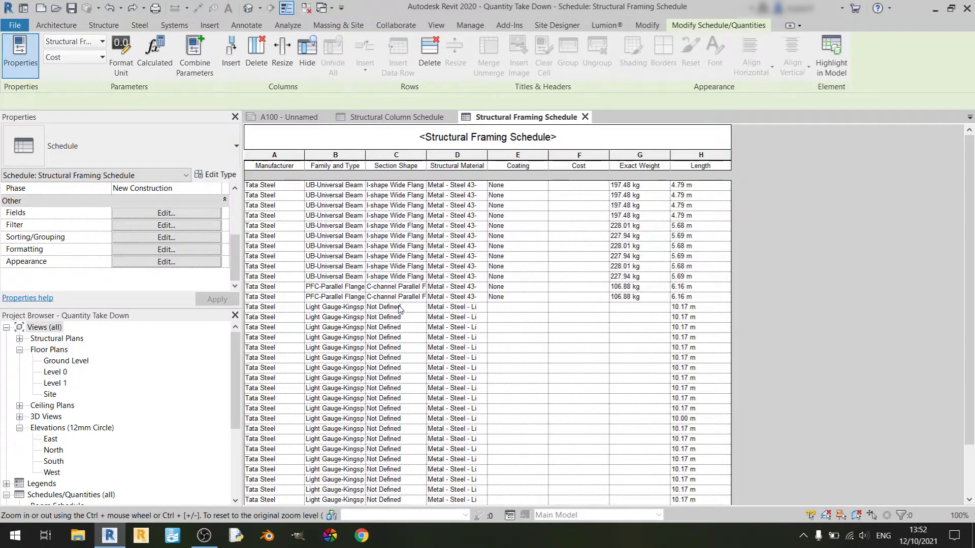
# Step: Set the Cost of the Light Gauge-Kingspan Multibeam Purlins M145065220 type to 5 and apply it to all its elements
pyautogui.click(515, 309)
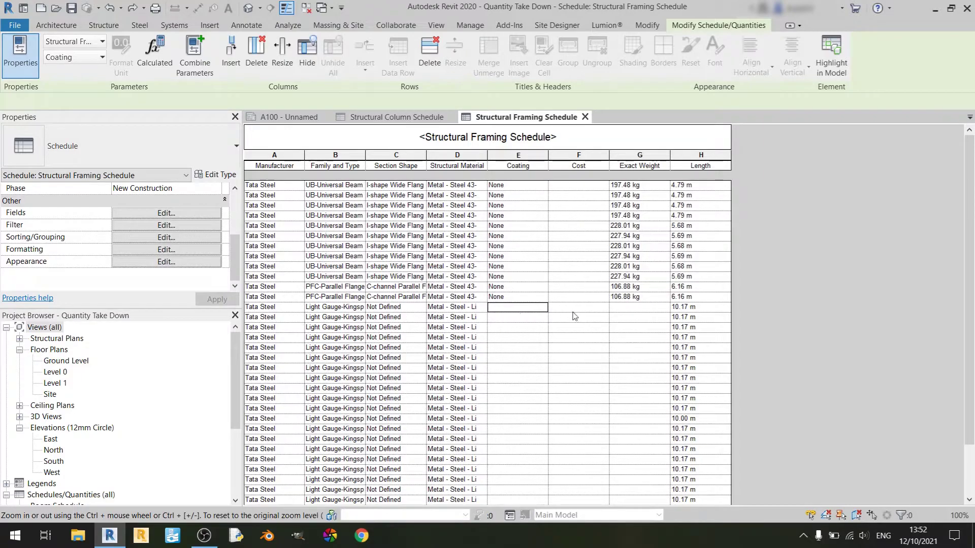
pyautogui.click(628, 311)
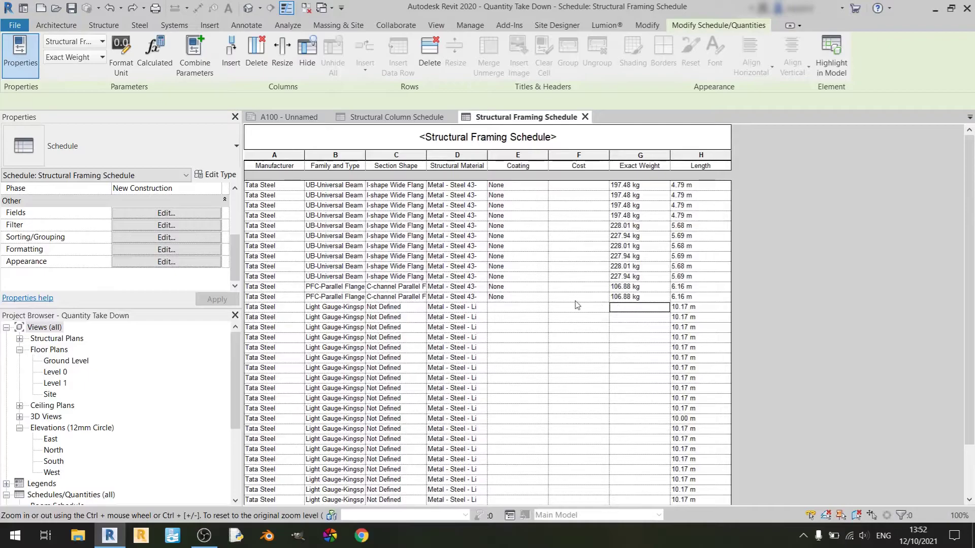
pyautogui.click(557, 308)
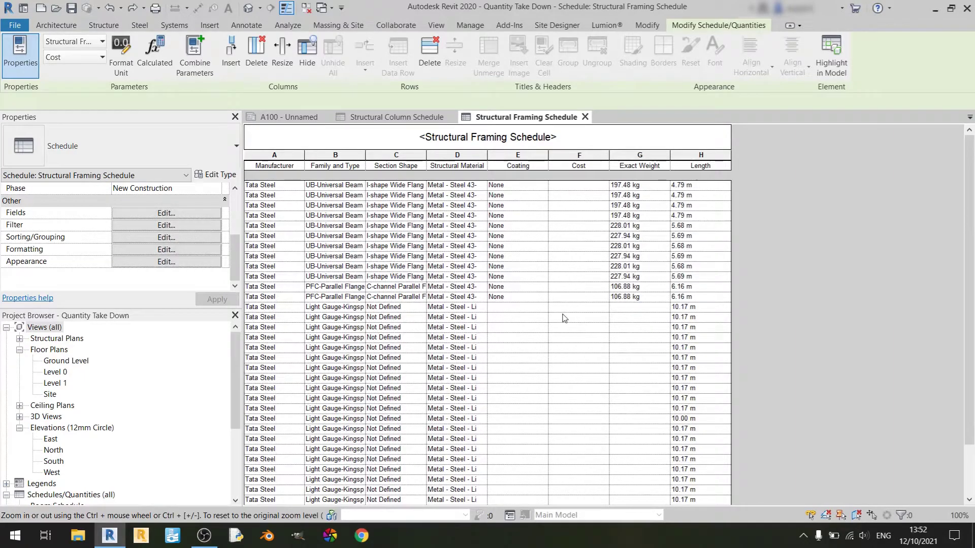
pyautogui.press('Return')
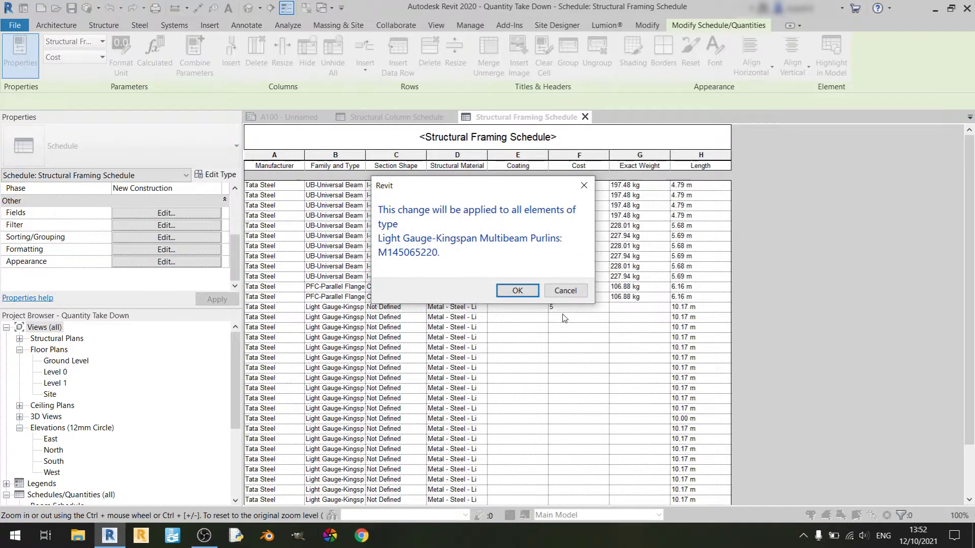
pyautogui.click(517, 291)
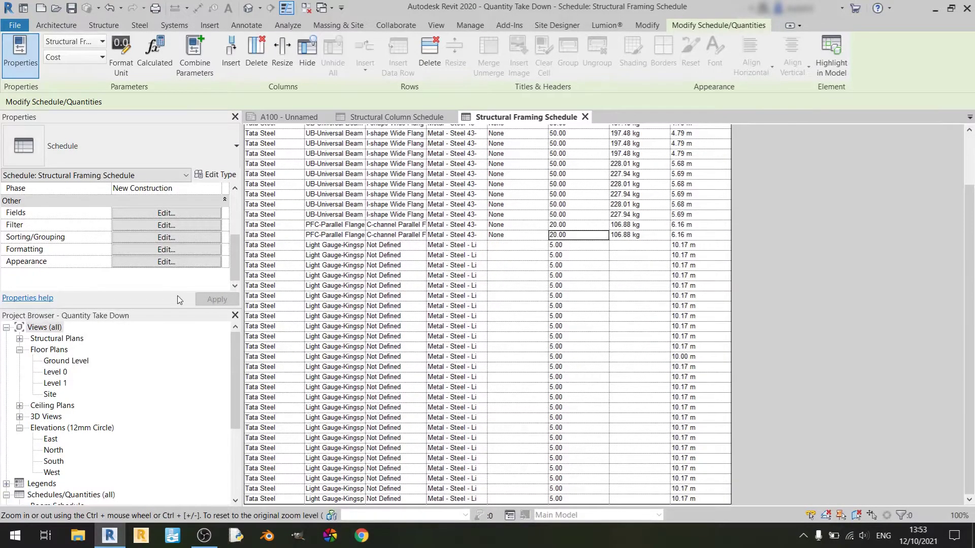
# Step: Set the Cost field's formatting to Calculate totals in the Structural Framing Schedule
pyautogui.click(168, 238)
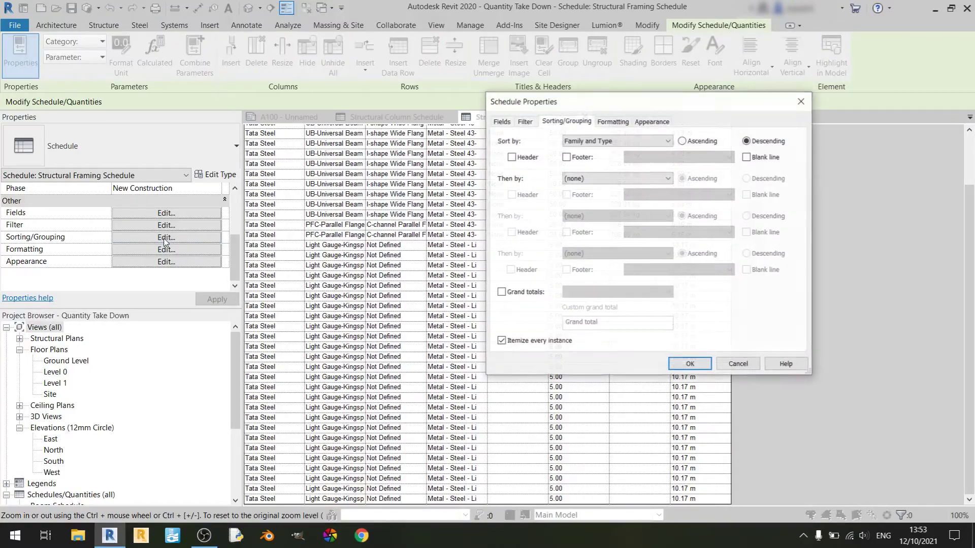
pyautogui.click(613, 121)
pyautogui.click(505, 190)
pyautogui.click(654, 290)
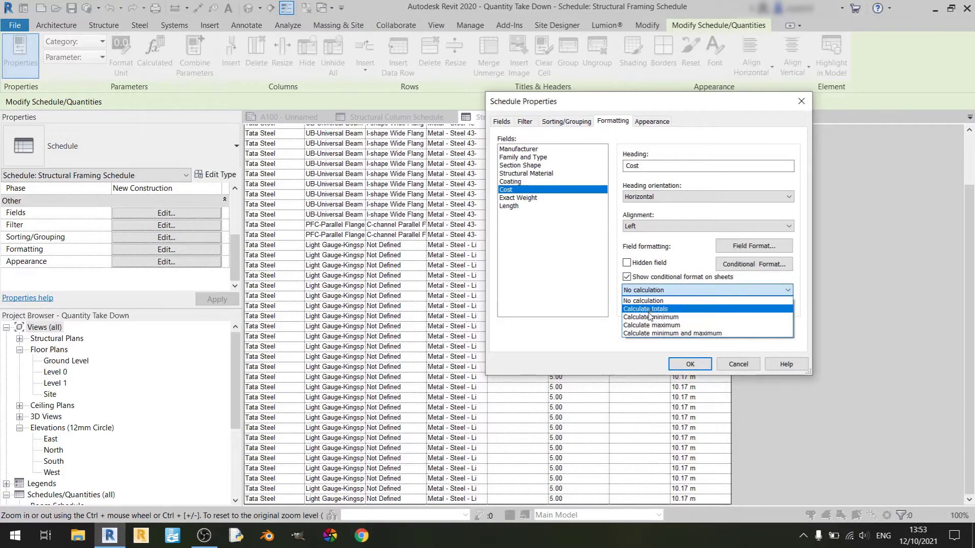
pyautogui.click(658, 321)
pyautogui.click(688, 364)
pyautogui.scroll(3, 855, 288)
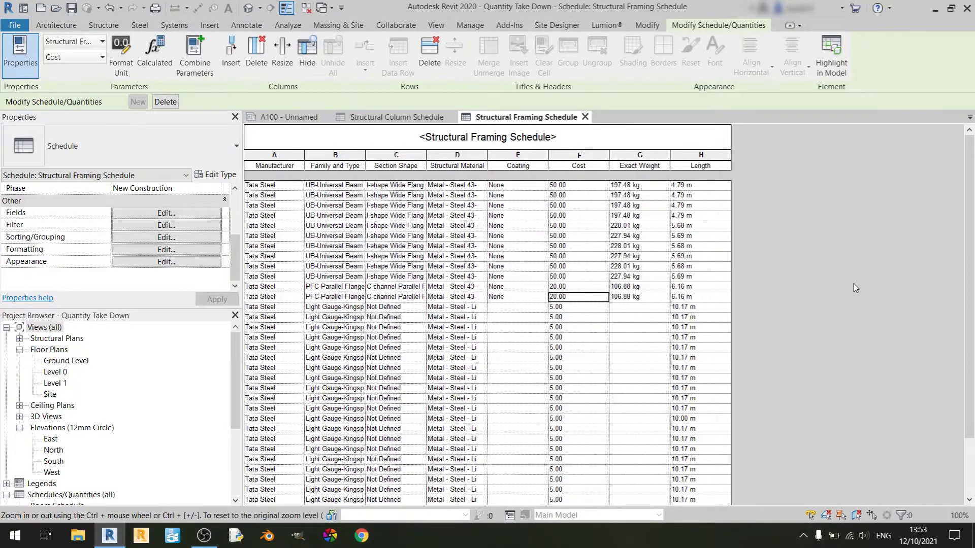
# Step: Open sheet A100 and place the Structural Column Schedule in the sheet's upper-right drawing area, beside the title block
pyautogui.click(286, 117)
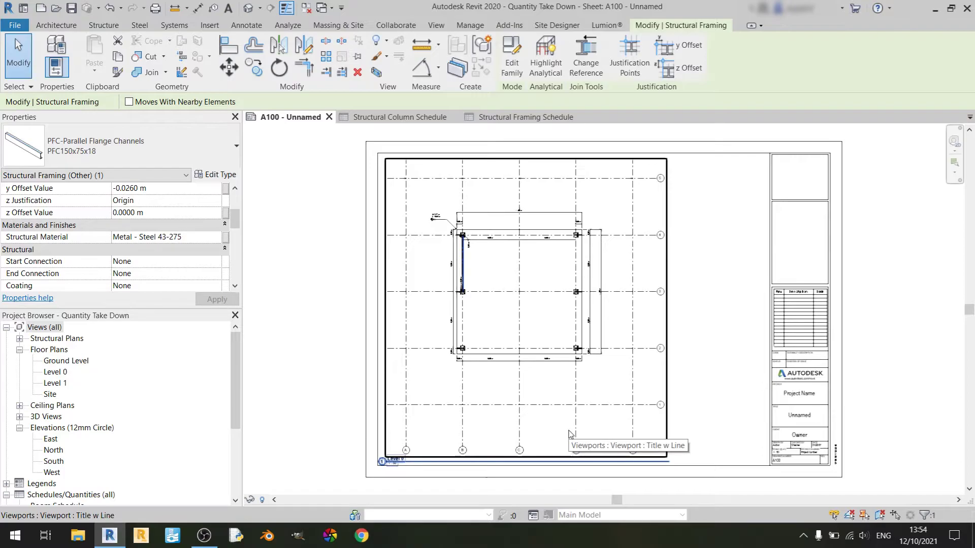
pyautogui.scroll(-4, 149, 411)
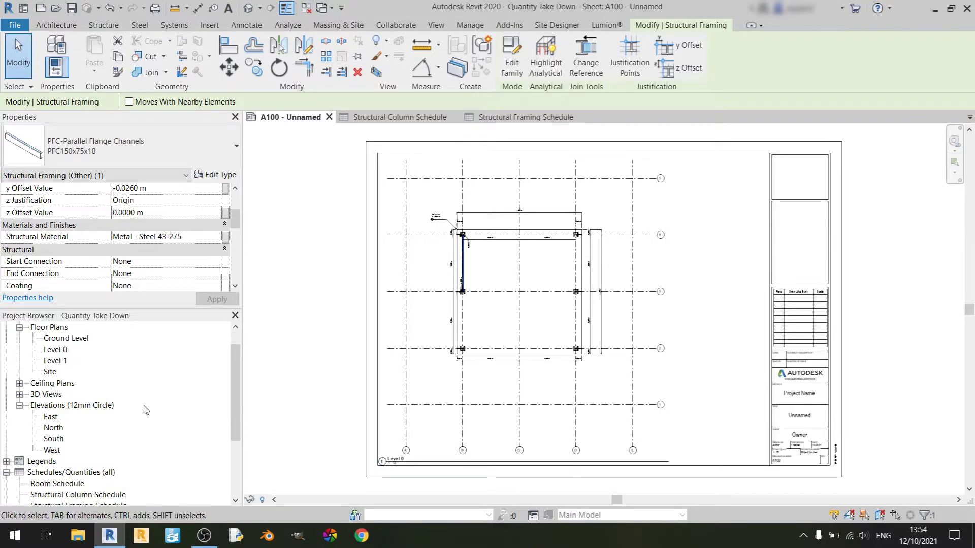
pyautogui.scroll(-1, 147, 410)
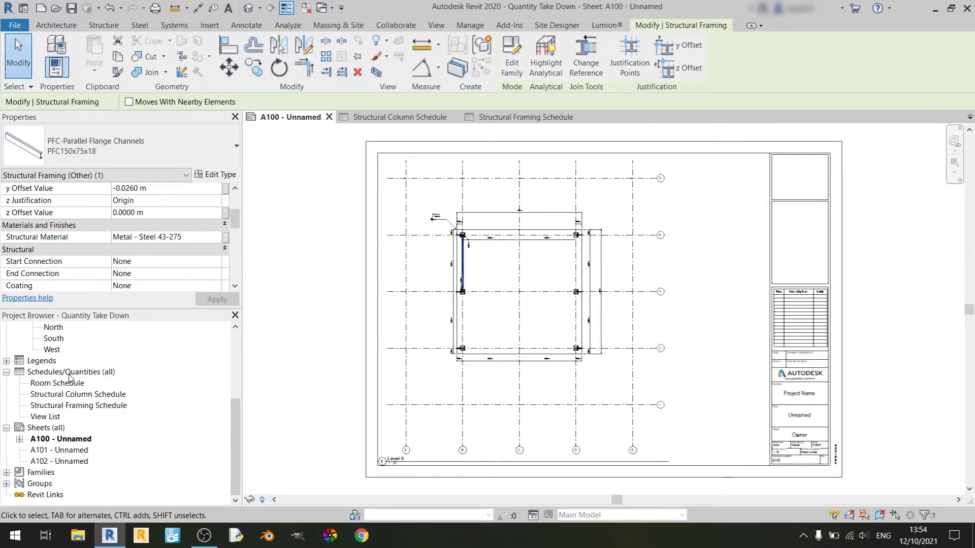
pyautogui.click(3, 378)
pyautogui.scroll(1, 143, 435)
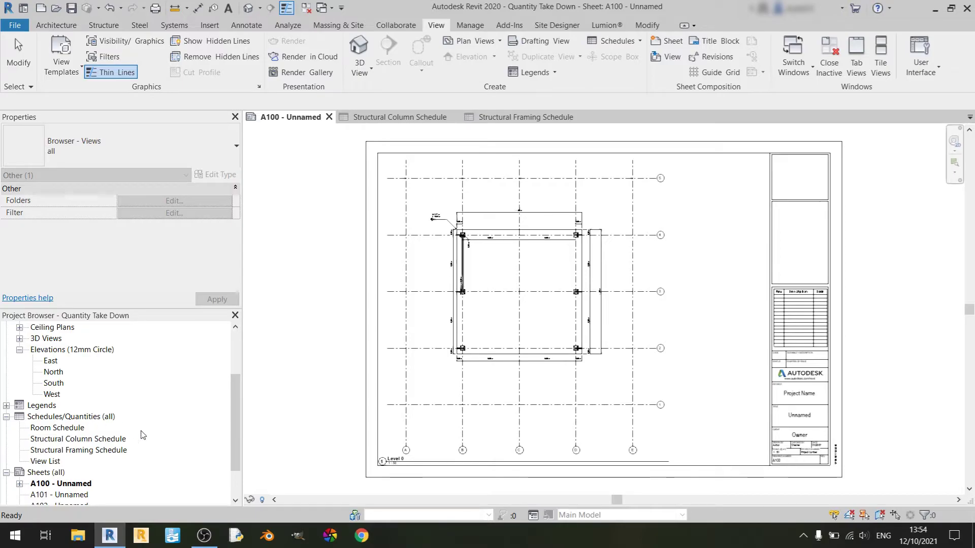
pyautogui.scroll(-1, 143, 435)
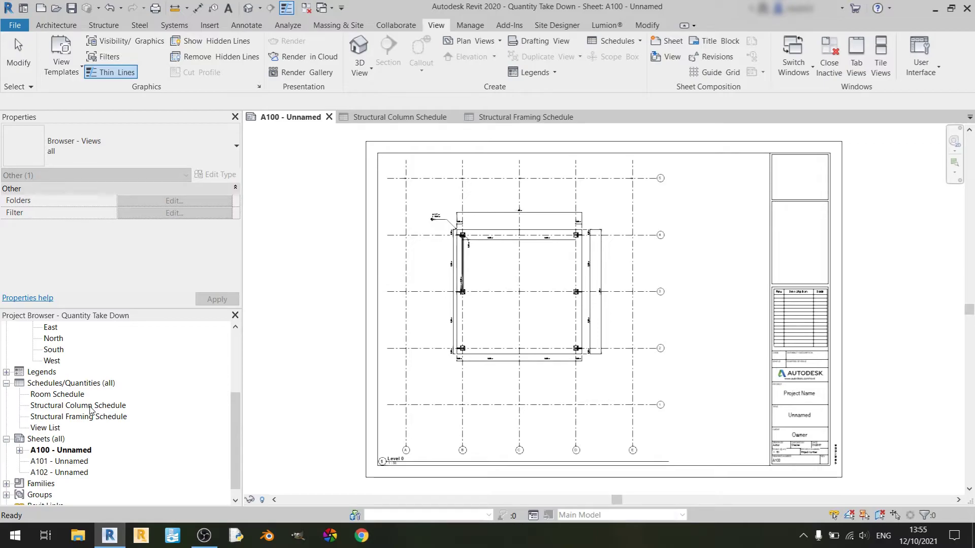
pyautogui.moveTo(91, 410); pyautogui.dragTo(713, 229)
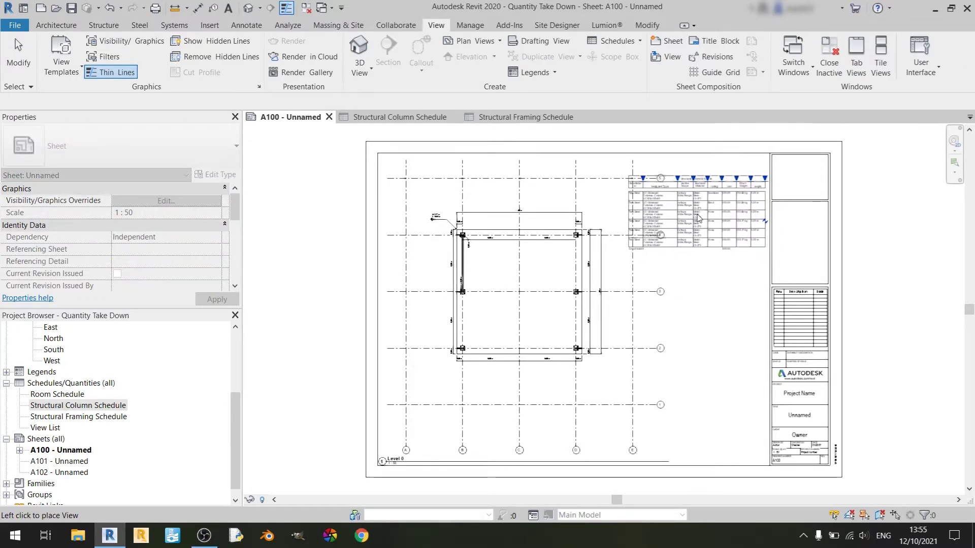
pyautogui.click(628, 158)
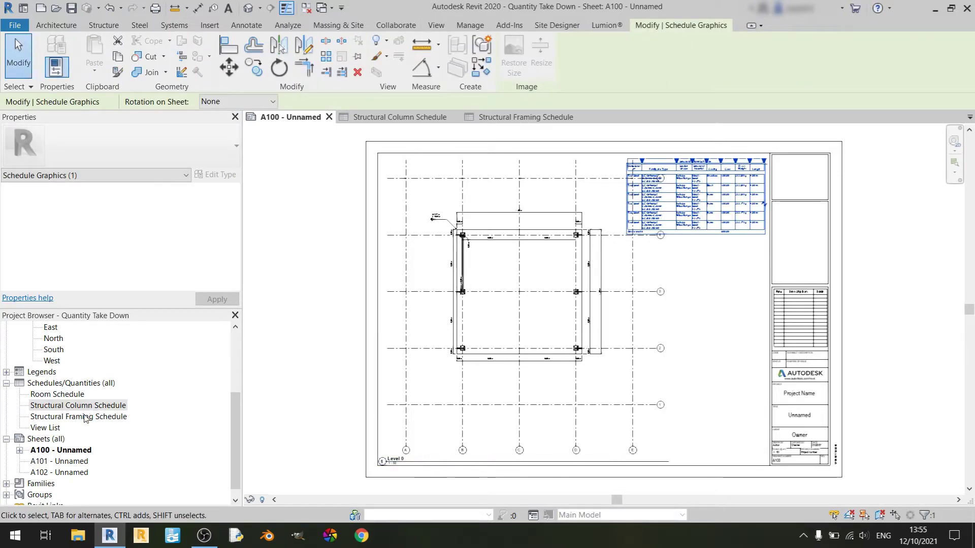
# Step: Place the Structural Framing Schedule outside the sheet border, to the right of the title block
pyautogui.click(76, 417)
pyautogui.moveTo(65, 422); pyautogui.dragTo(678, 356)
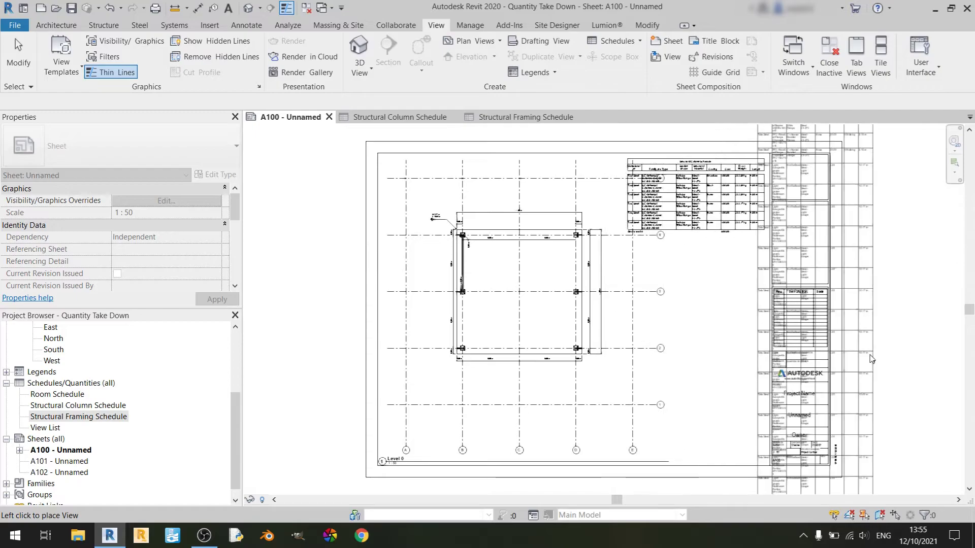
pyautogui.click(911, 338)
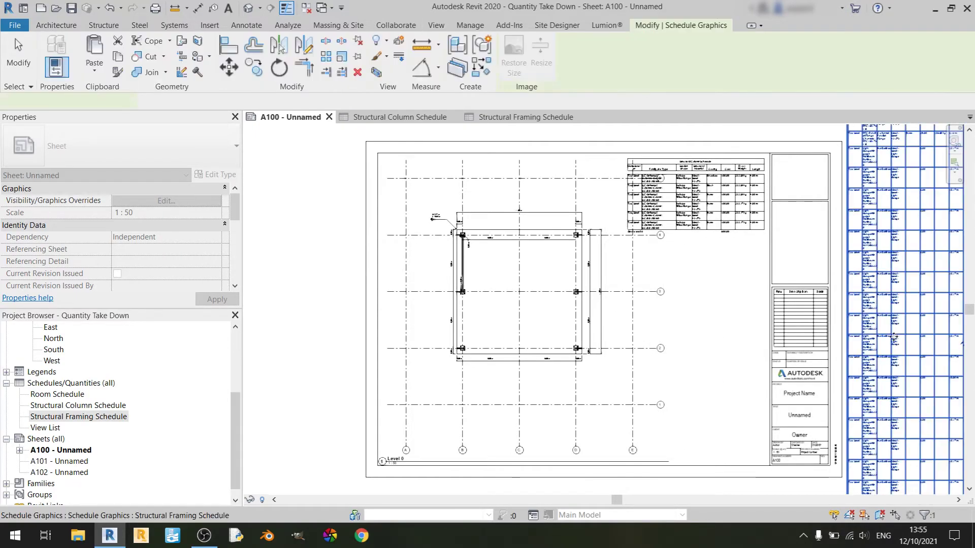
# Step: Undo the placement of the Structural Framing Schedule outside the border of sheet A100
pyautogui.scroll(-4, 589, 406)
pyautogui.scroll(-2, 731, 368)
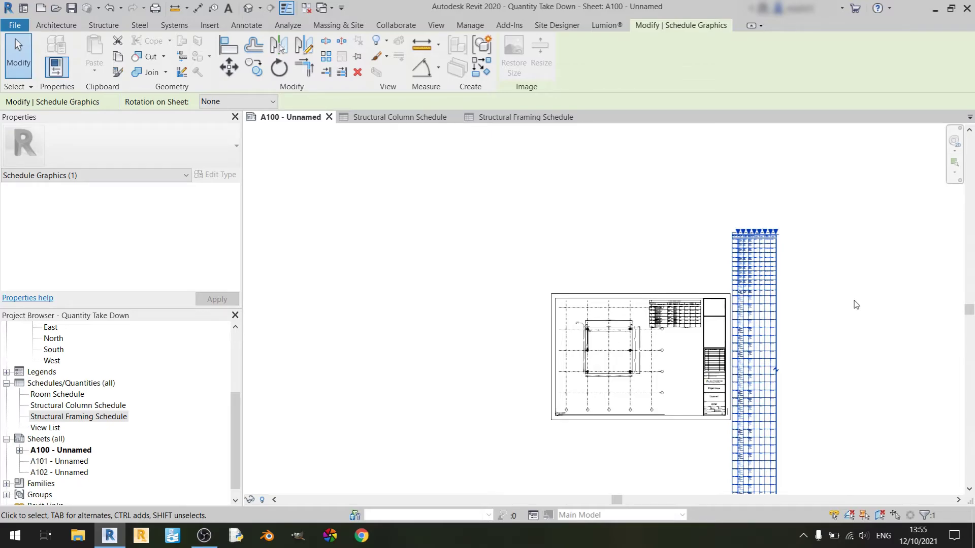
pyautogui.hotkey('ctrl', 'z')
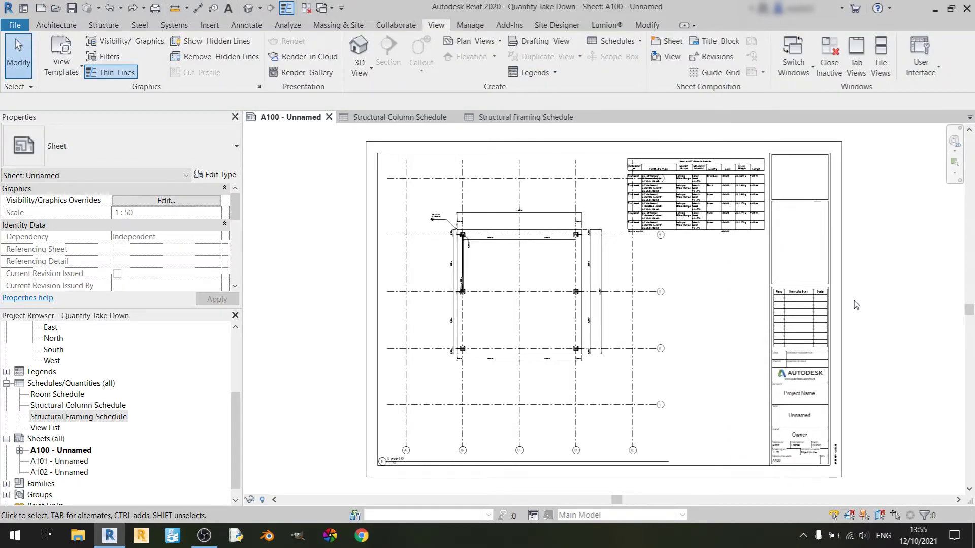
# Step: Set the view scale of the Level 0 plan viewport on the sheet to 1 : 100
pyautogui.click(655, 284)
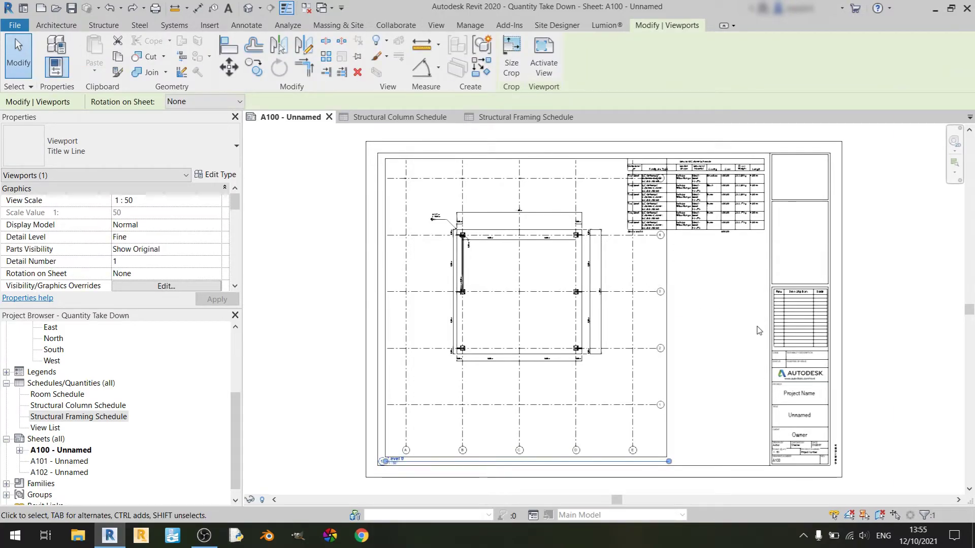
pyautogui.click(216, 200)
pyautogui.click(177, 234)
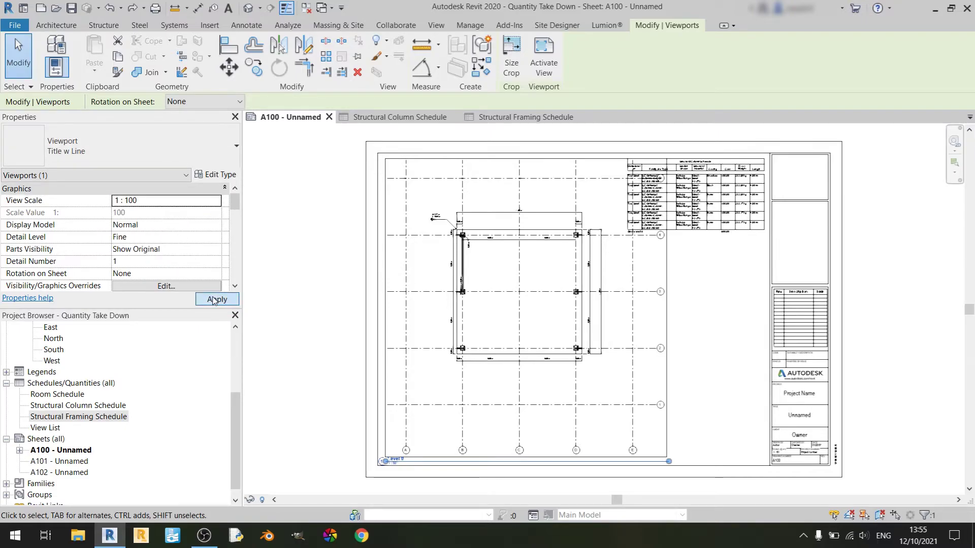
pyautogui.click(216, 299)
# Step: Move the Level 0 viewport into the upper-left corner of the sheet's drawing area and shorten its title line to the plan's width
pyautogui.moveTo(508, 279); pyautogui.dragTo(505, 188)
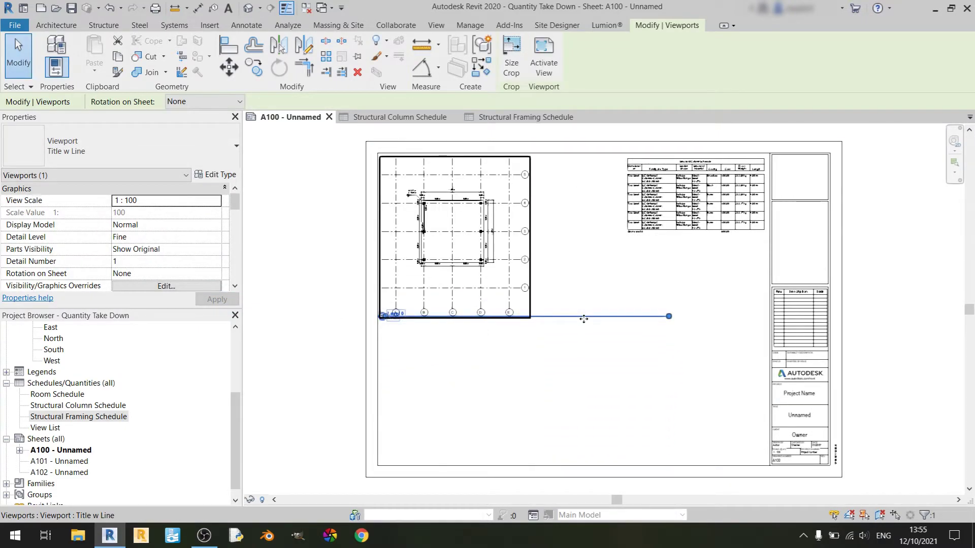
pyautogui.click(547, 297)
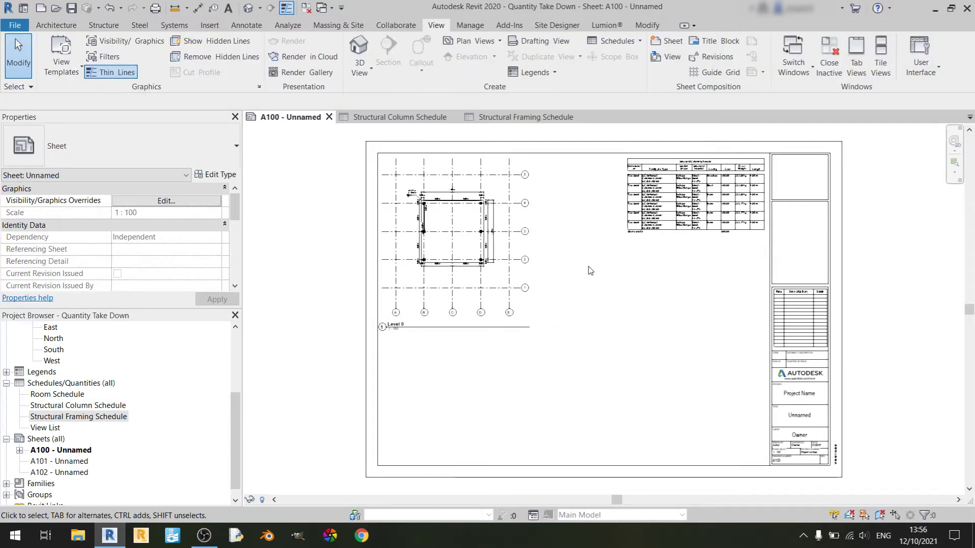
pyautogui.click(490, 309)
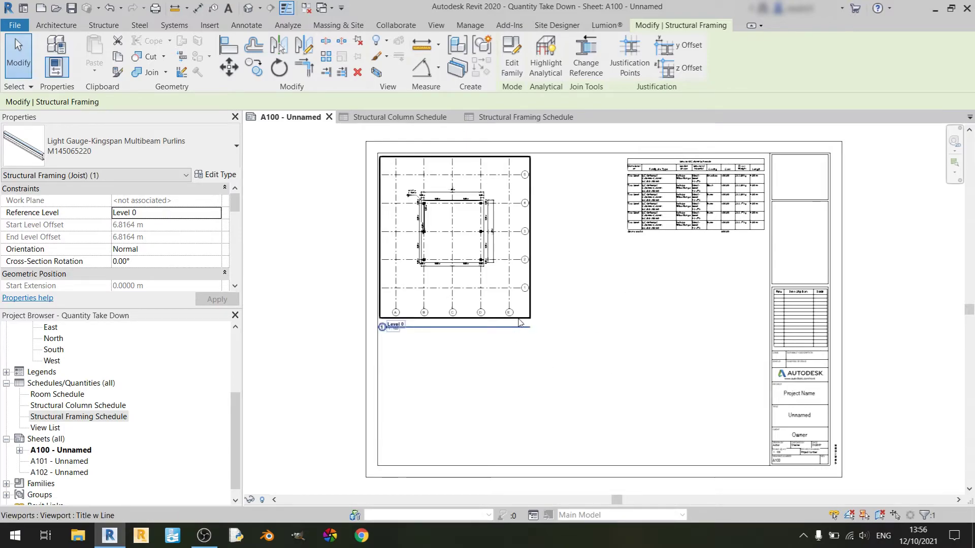
# Step: Open the Structural Framing Schedule and add the Comments field after Length
pyautogui.click(525, 117)
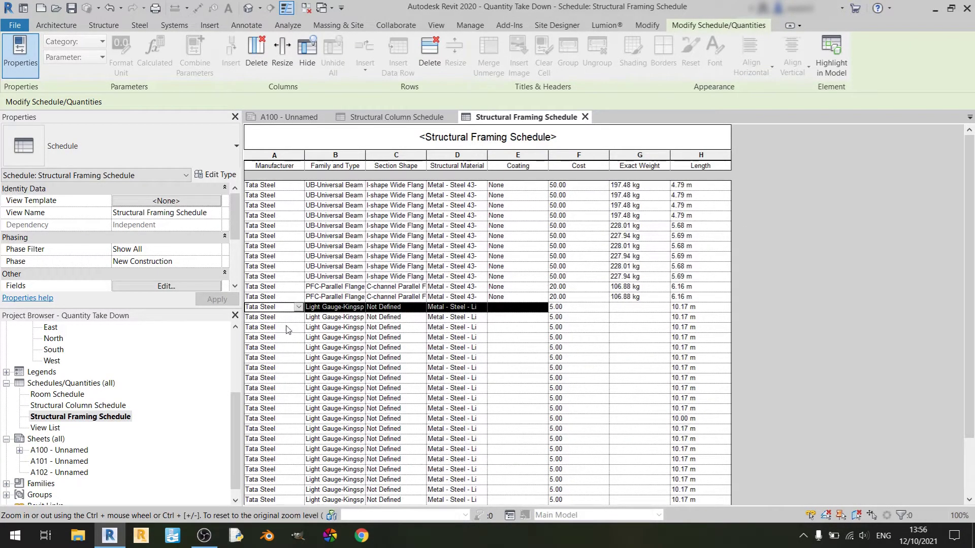
pyautogui.moveTo(283, 308); pyautogui.dragTo(728, 502)
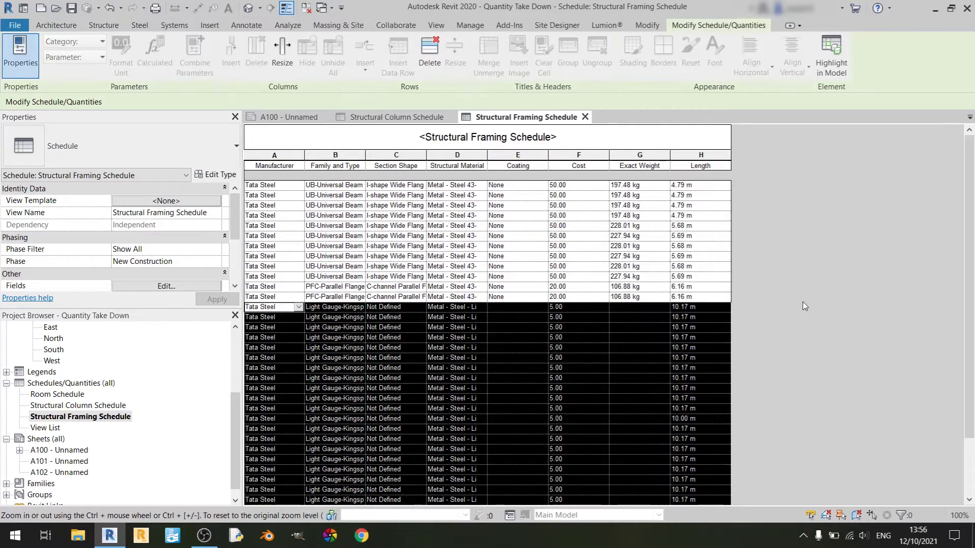
pyautogui.click(170, 286)
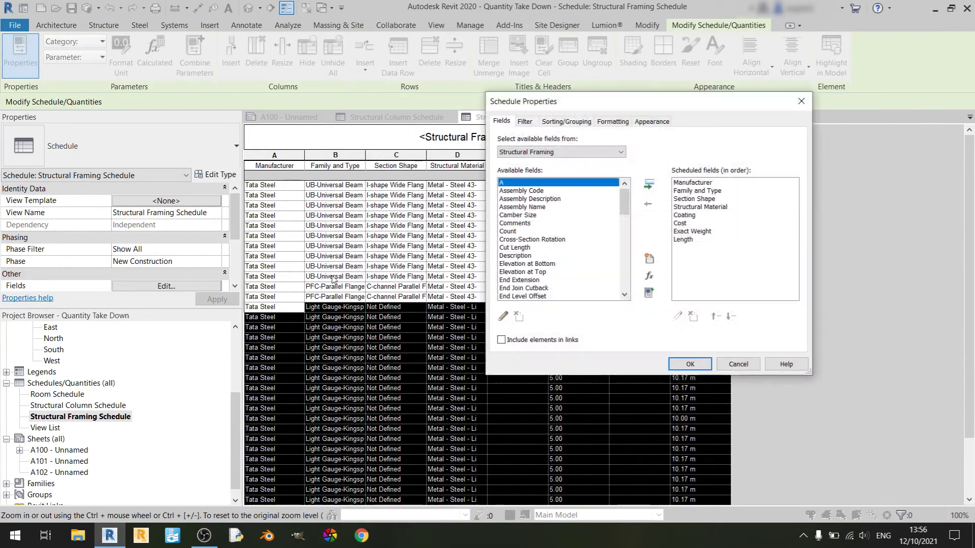
pyautogui.click(534, 224)
pyautogui.click(649, 185)
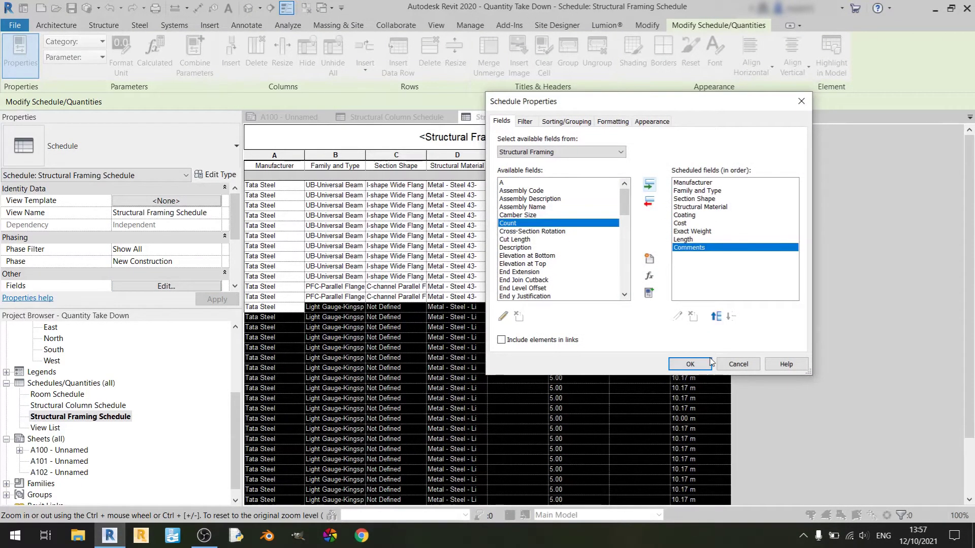
pyautogui.click(690, 364)
# Step: Enter Exclude as the comment in the first Light Gauge-Kingspan purlin row
pyautogui.click(764, 306)
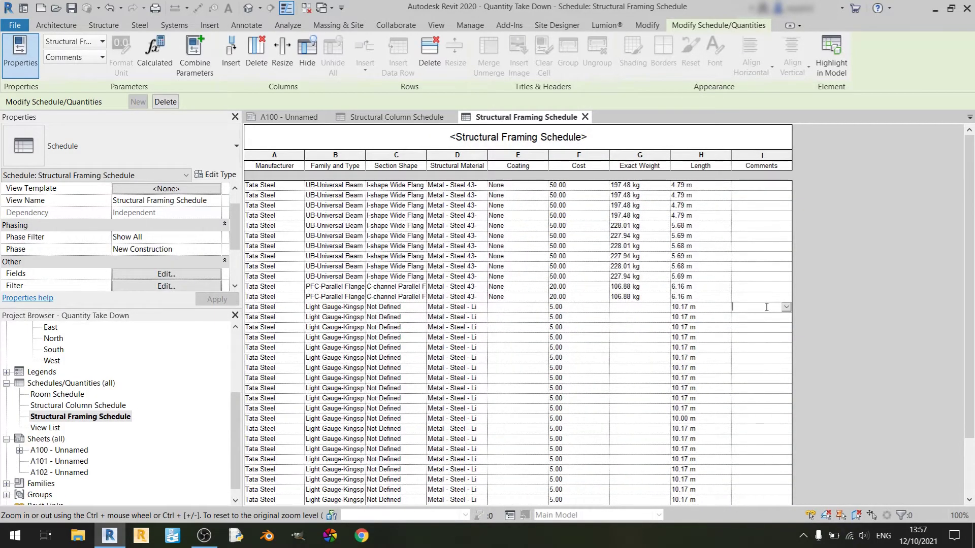
pyautogui.write('Exclude')
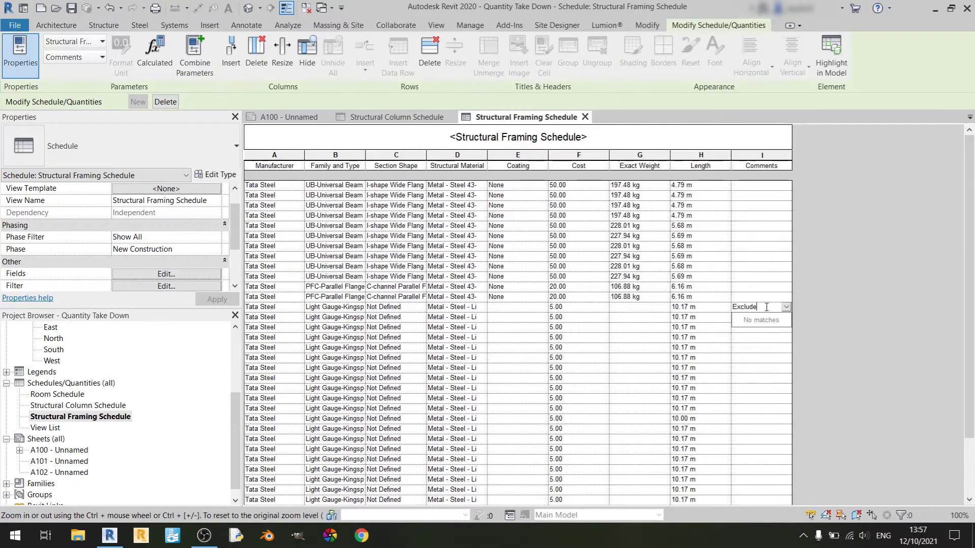
pyautogui.press('Return')
pyautogui.click(786, 317)
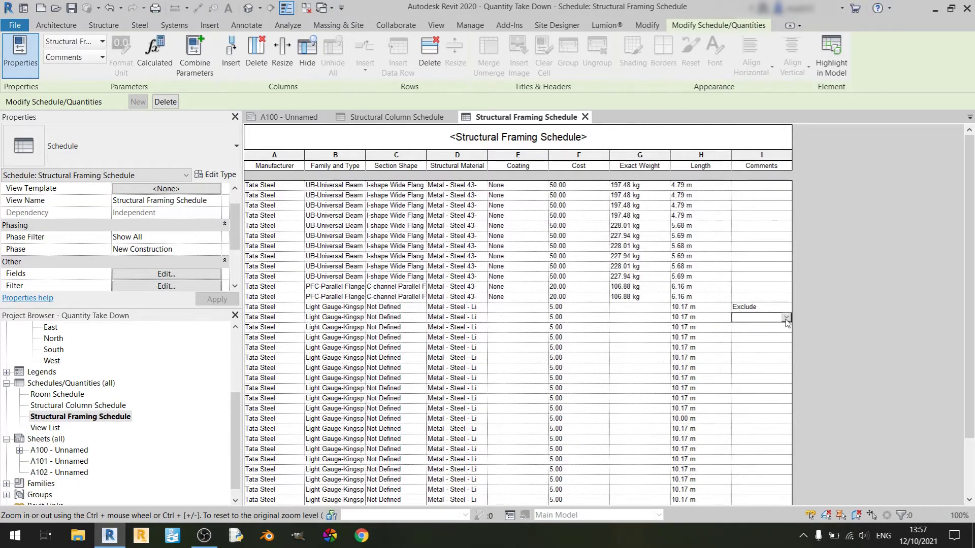
pyautogui.click(786, 317)
pyautogui.click(786, 328)
pyautogui.click(786, 328)
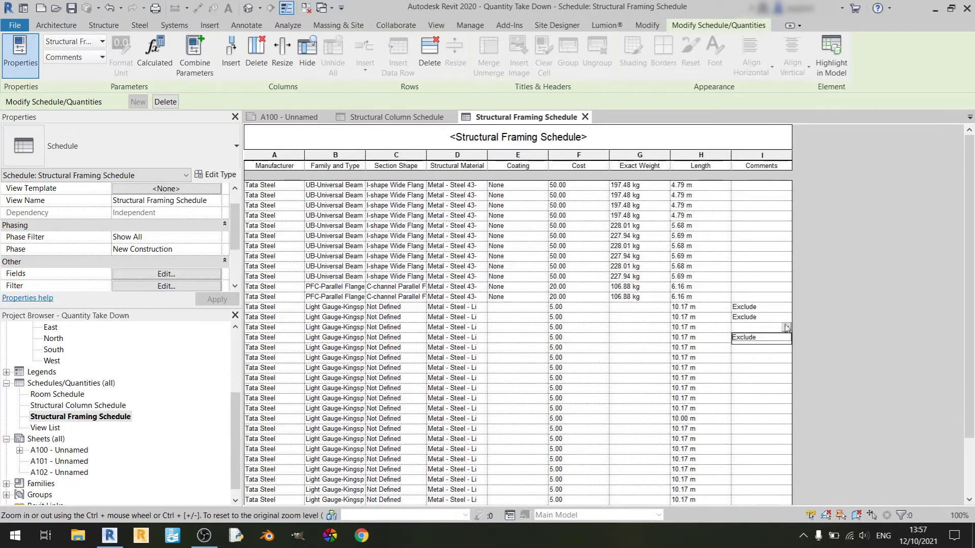
pyautogui.click(839, 314)
pyautogui.hotkey('ctrl', 'z')
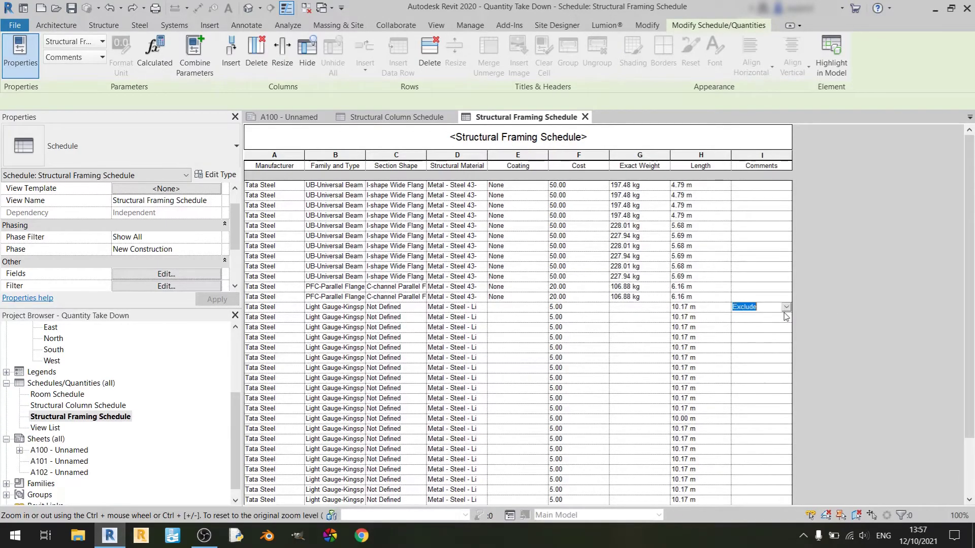
# Step: Set the comment to Exclude in all the remaining Light Gauge-Kingspan purlin rows of the schedule
pyautogui.click(786, 317)
pyautogui.click(786, 317)
pyautogui.click(785, 328)
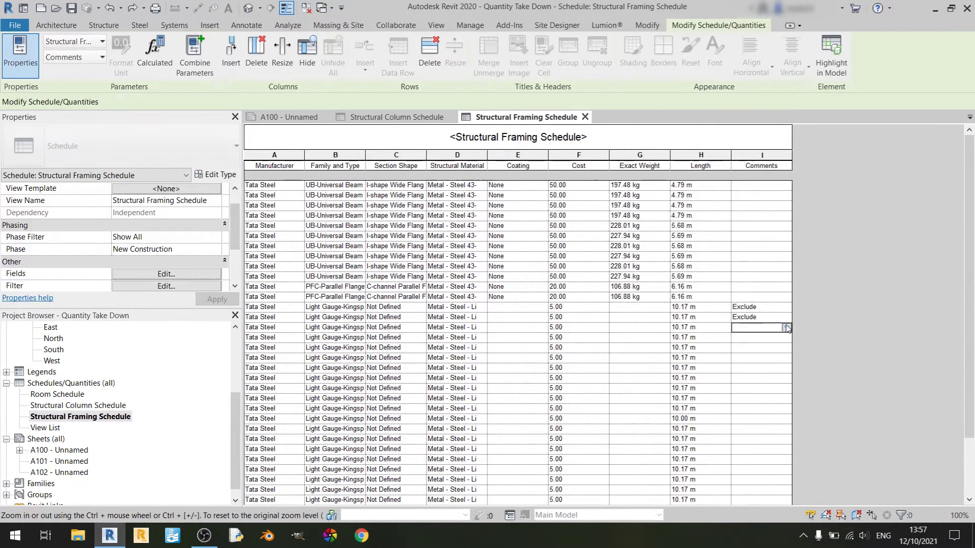
pyautogui.click(786, 328)
pyautogui.click(783, 338)
pyautogui.click(786, 338)
pyautogui.click(784, 349)
pyautogui.scroll(-2, 782, 345)
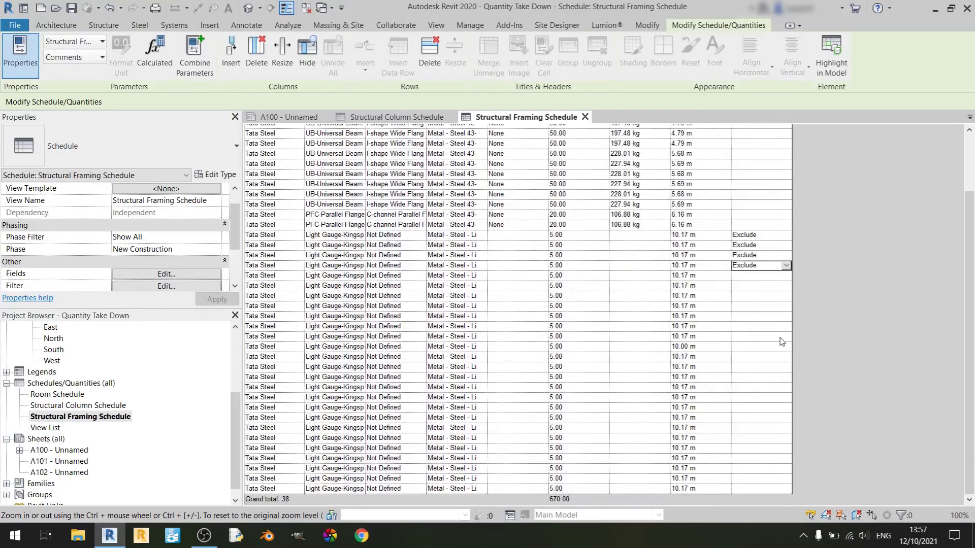
pyautogui.click(786, 275)
pyautogui.click(786, 275)
pyautogui.click(784, 285)
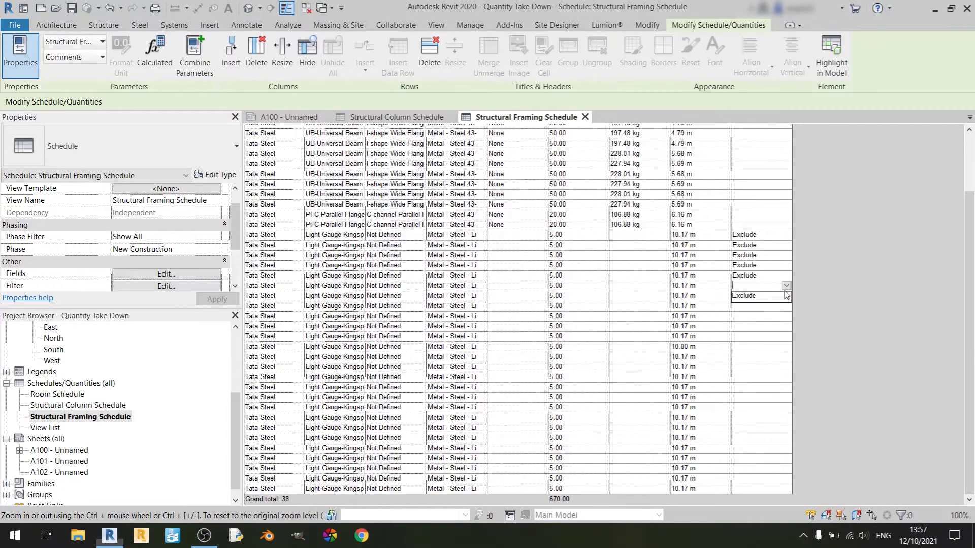
pyautogui.click(786, 286)
pyautogui.click(786, 285)
pyautogui.click(783, 295)
pyautogui.click(786, 295)
pyautogui.click(784, 306)
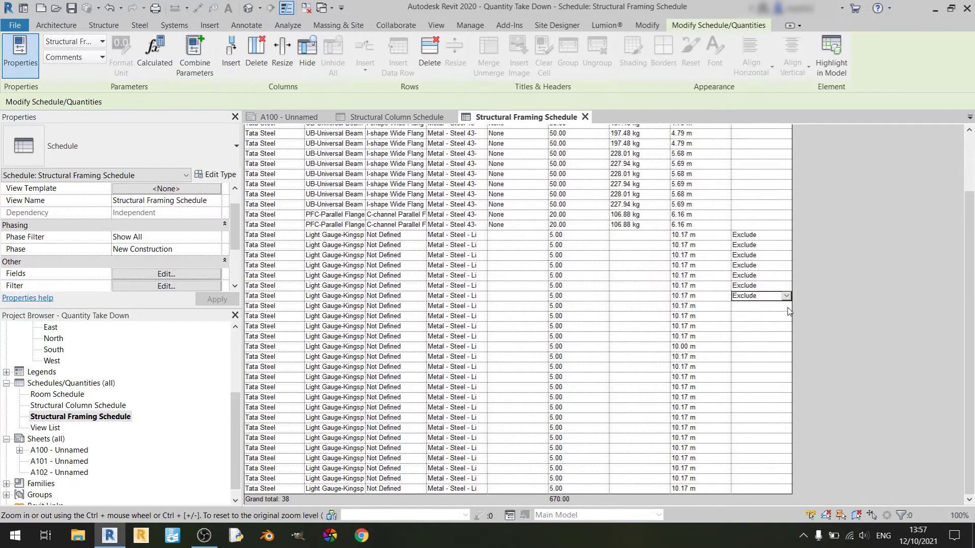
pyautogui.click(785, 306)
pyautogui.click(777, 317)
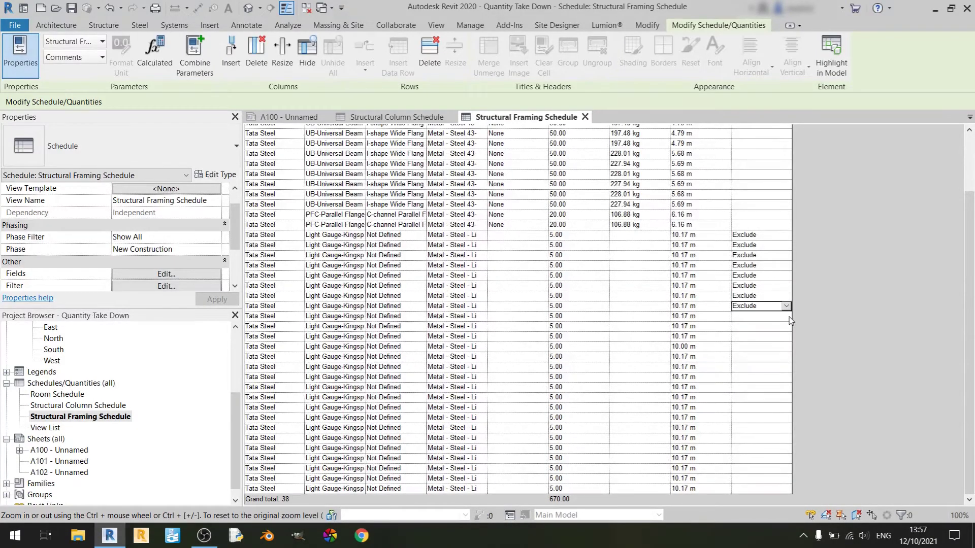
pyautogui.click(786, 319)
pyautogui.click(786, 317)
pyautogui.click(775, 328)
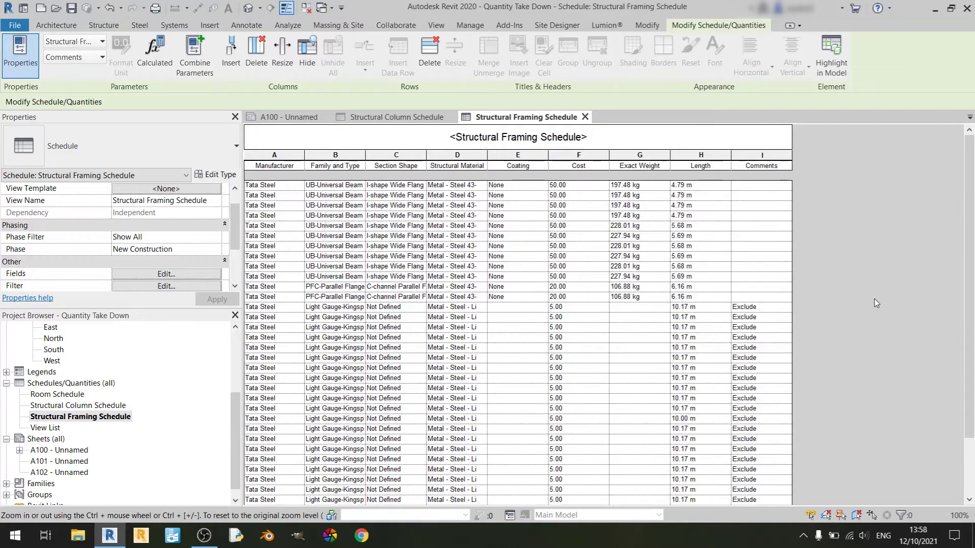
pyautogui.scroll(-3, 875, 303)
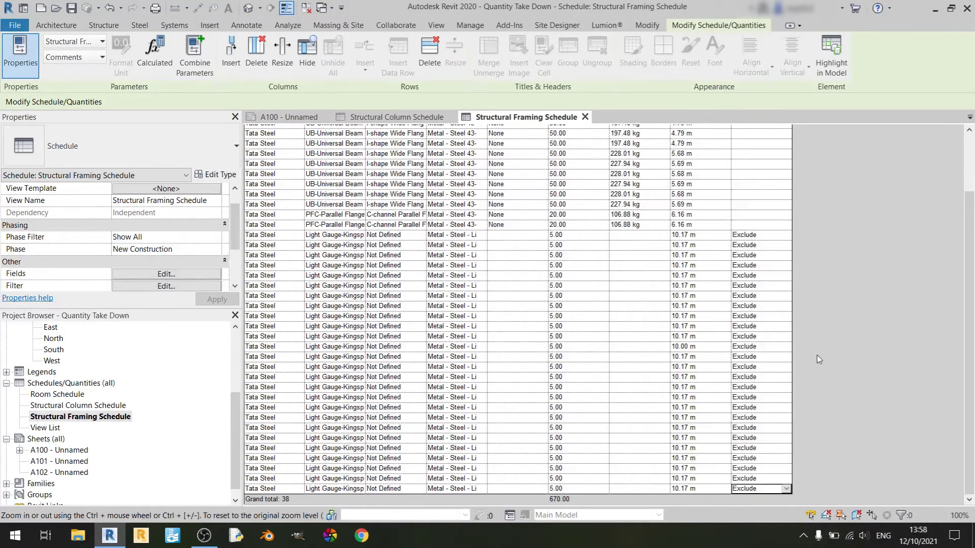
pyautogui.scroll(3, 816, 348)
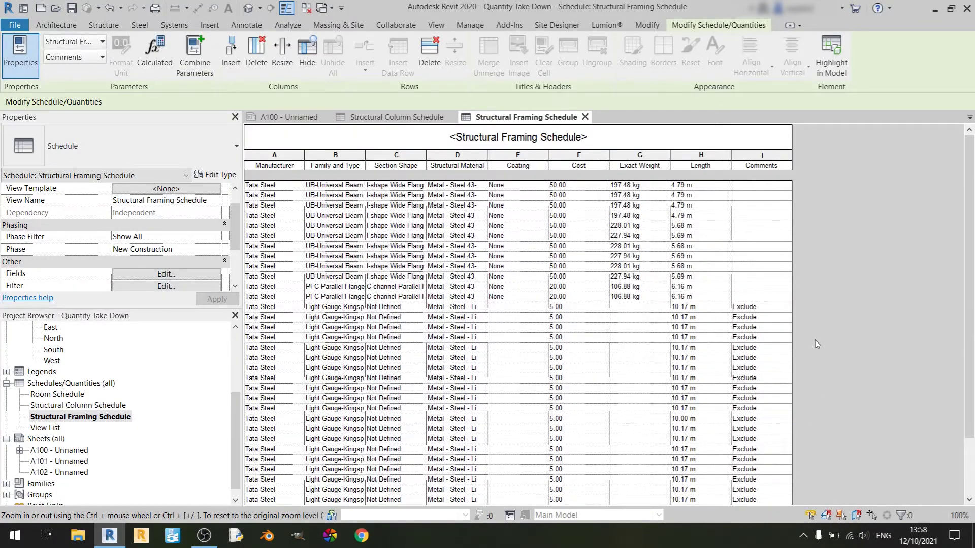
# Step: Filter the Structural Framing Schedule by Comments does not equal Exclude
pyautogui.click(143, 287)
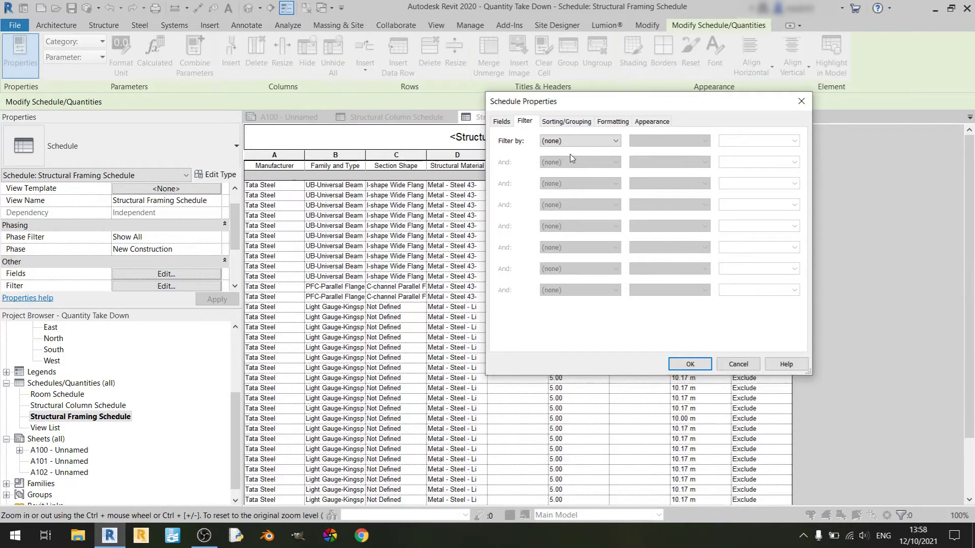
pyautogui.click(580, 142)
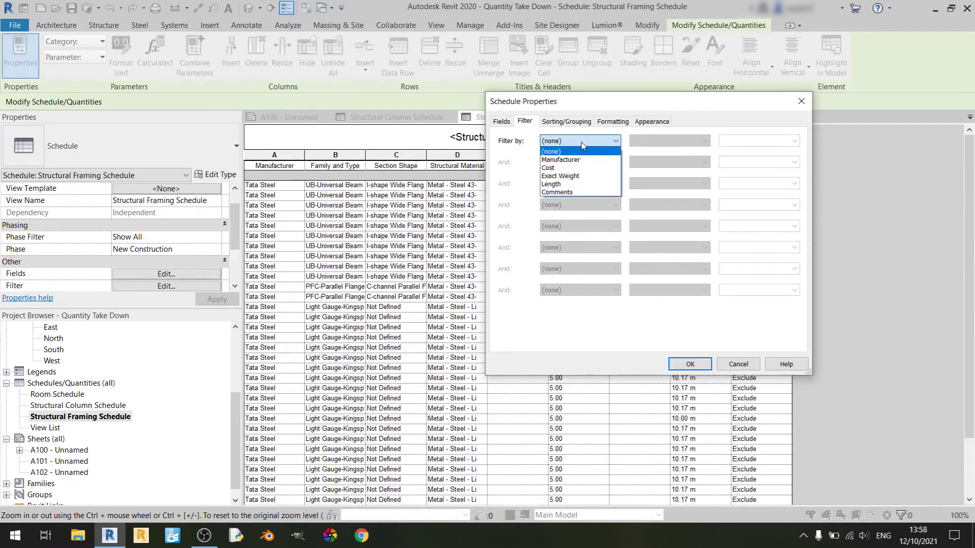
pyautogui.click(569, 191)
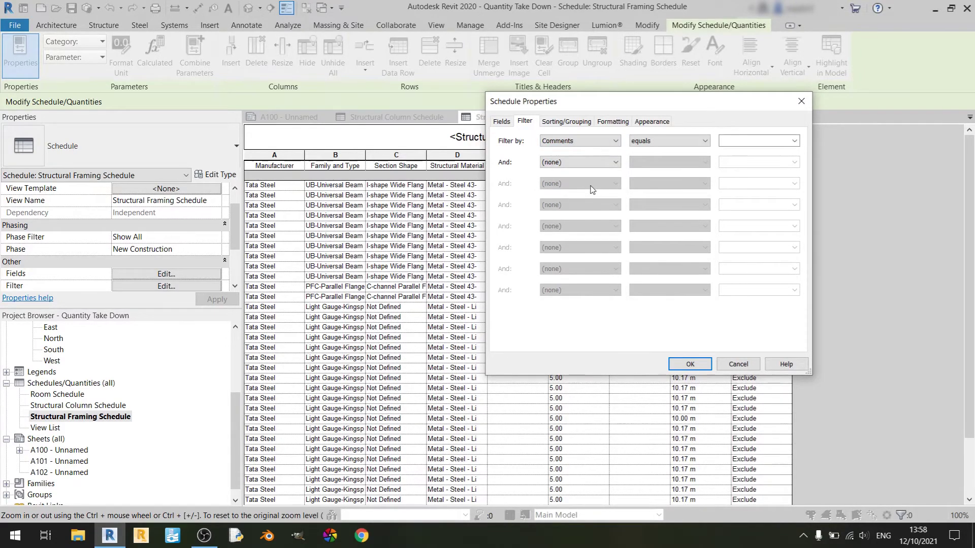
pyautogui.click(677, 141)
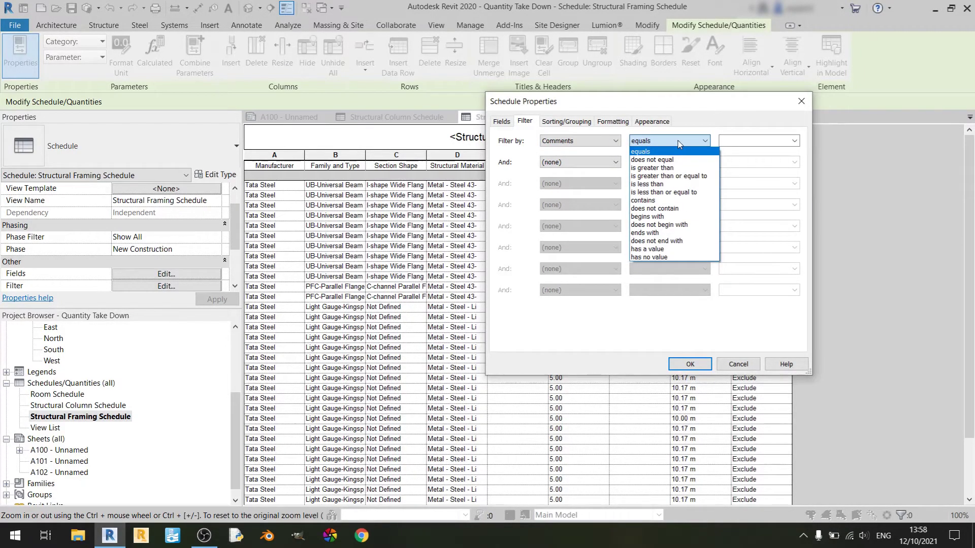
pyautogui.click(668, 160)
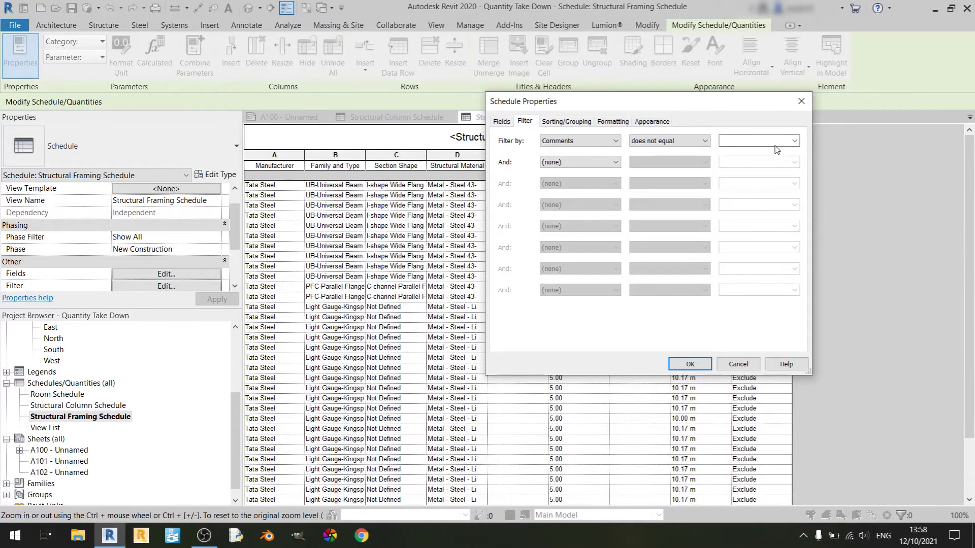
pyautogui.click(794, 141)
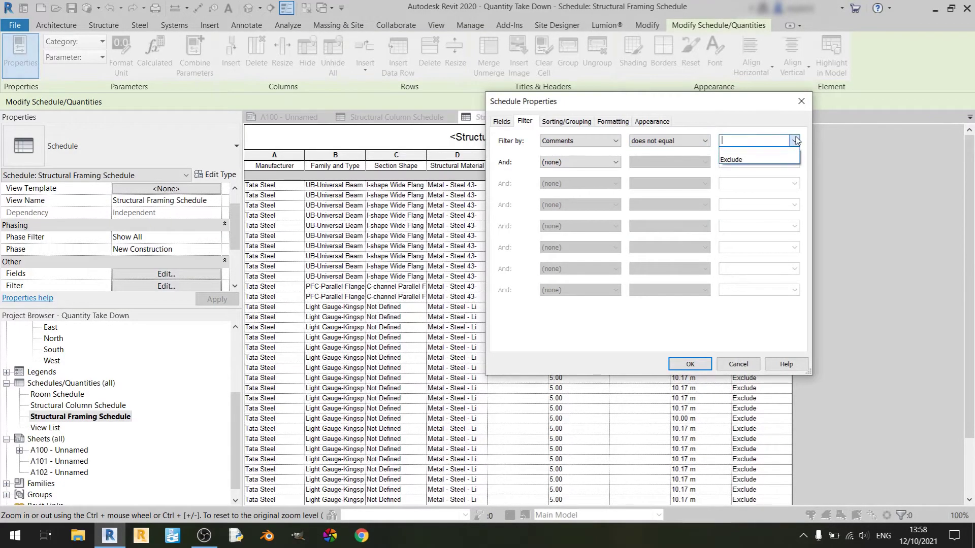
pyautogui.click(758, 161)
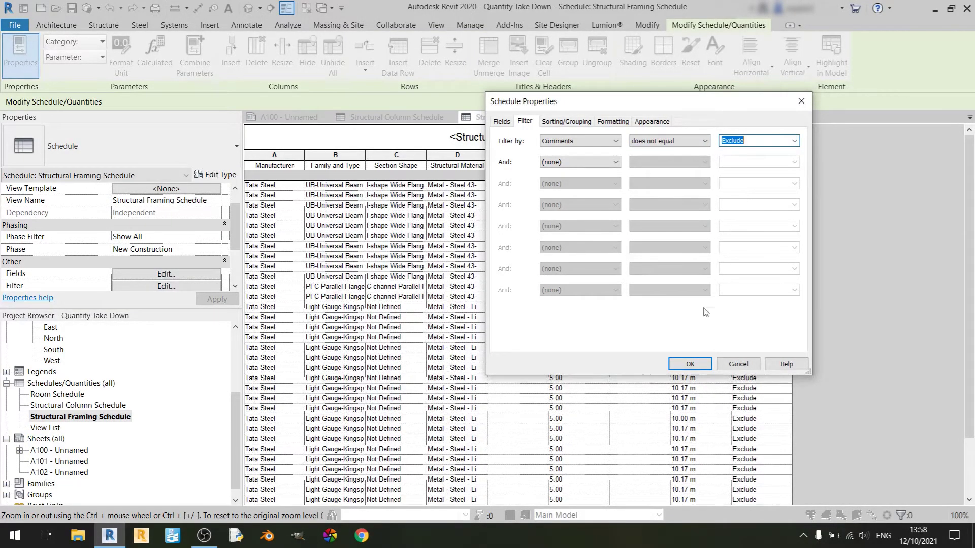
pyautogui.click(689, 363)
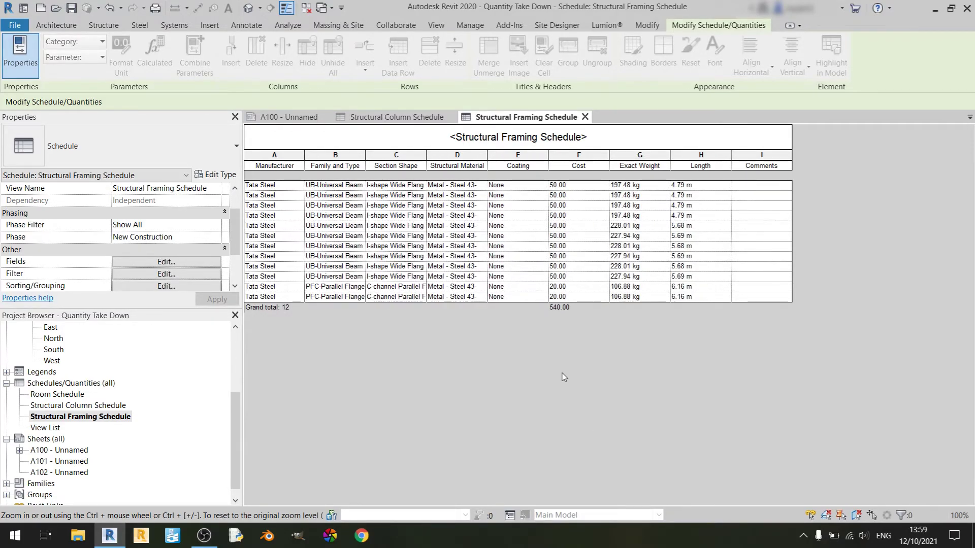
# Step: Return to sheet A100 and place the Structural Framing Schedule directly below the Structural Column Schedule
pyautogui.click(297, 120)
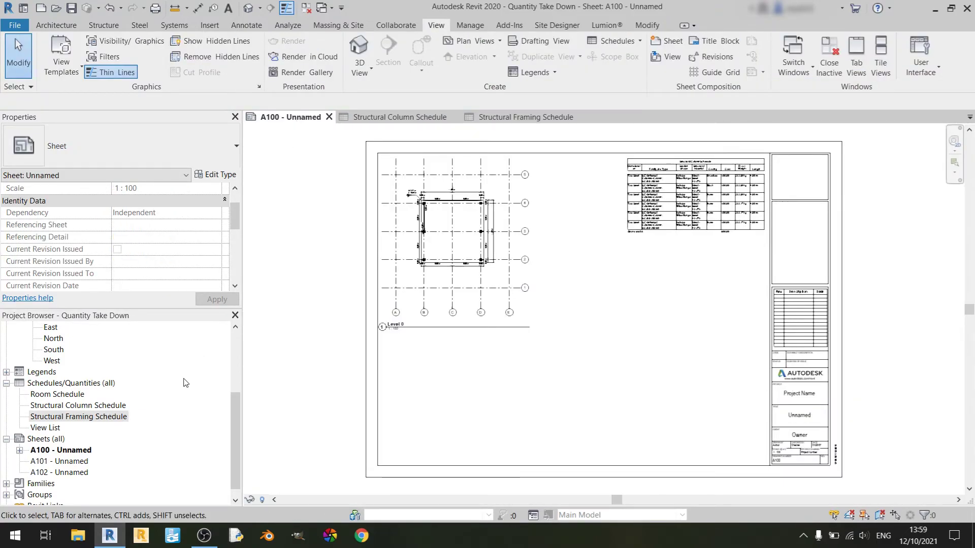
pyautogui.moveTo(88, 419); pyautogui.dragTo(671, 321)
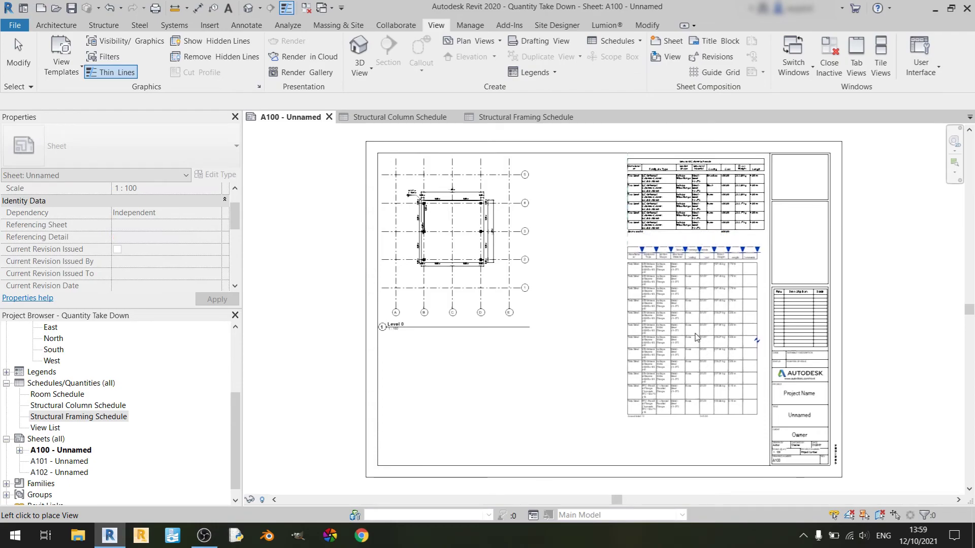
pyautogui.click(694, 333)
pyautogui.scroll(4, 695, 332)
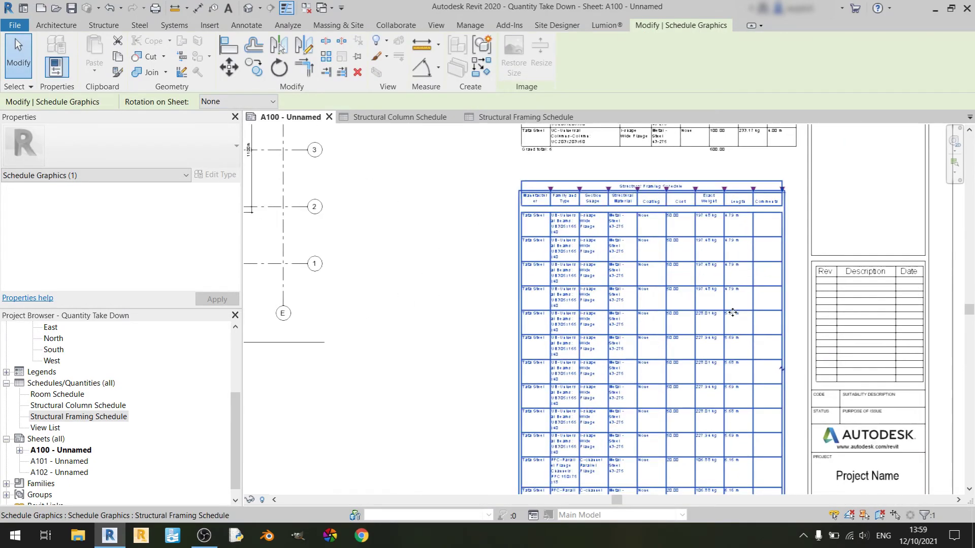